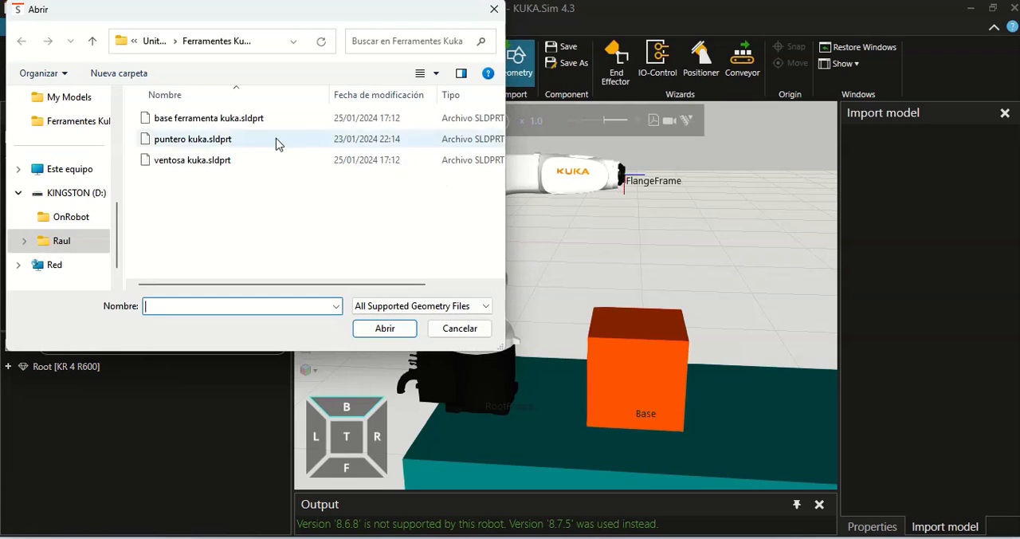
Import the geometry file base ferramenta kuka.sldprt with the default import options
left_click(229, 124)
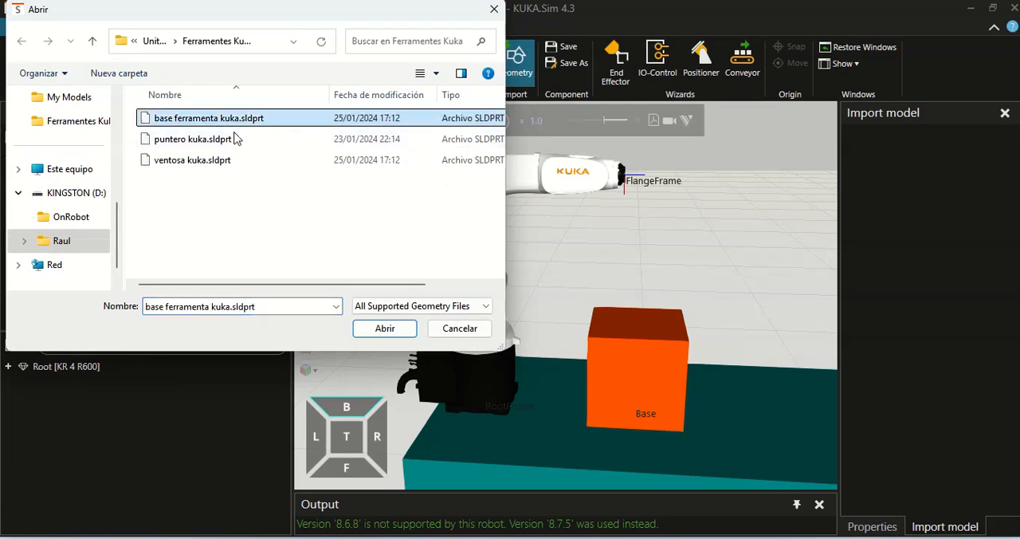
left_click(383, 327)
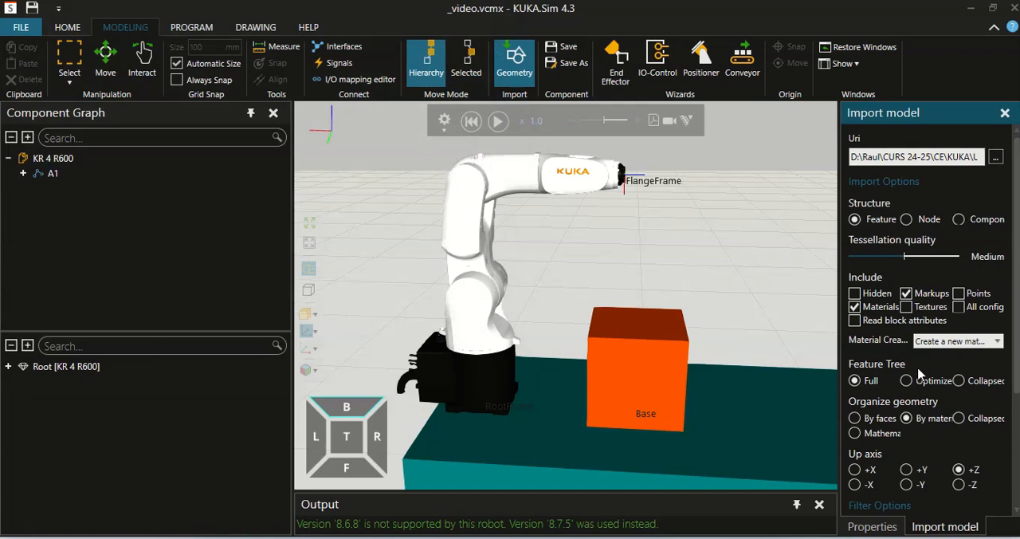
scroll(918, 374, "down", 4)
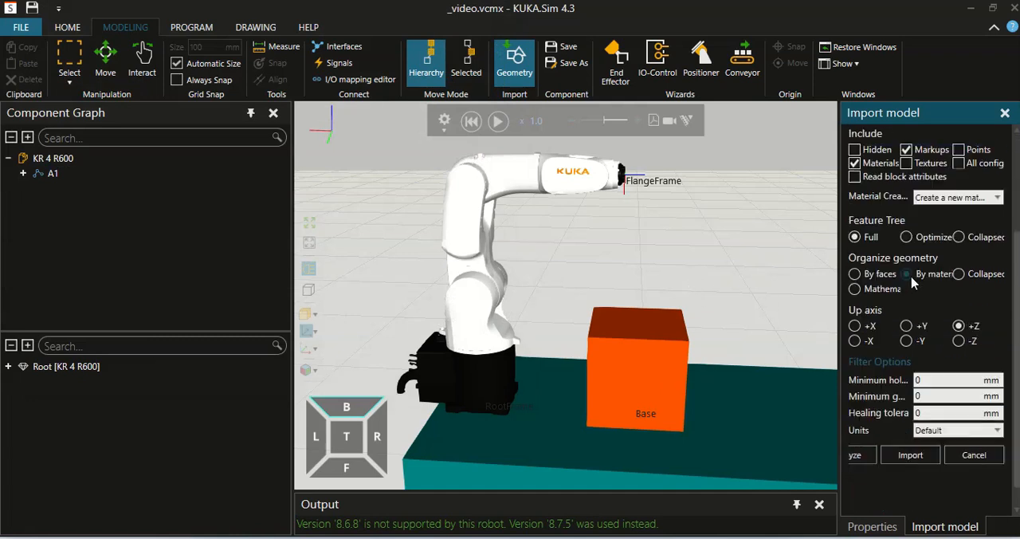
left_click(916, 438)
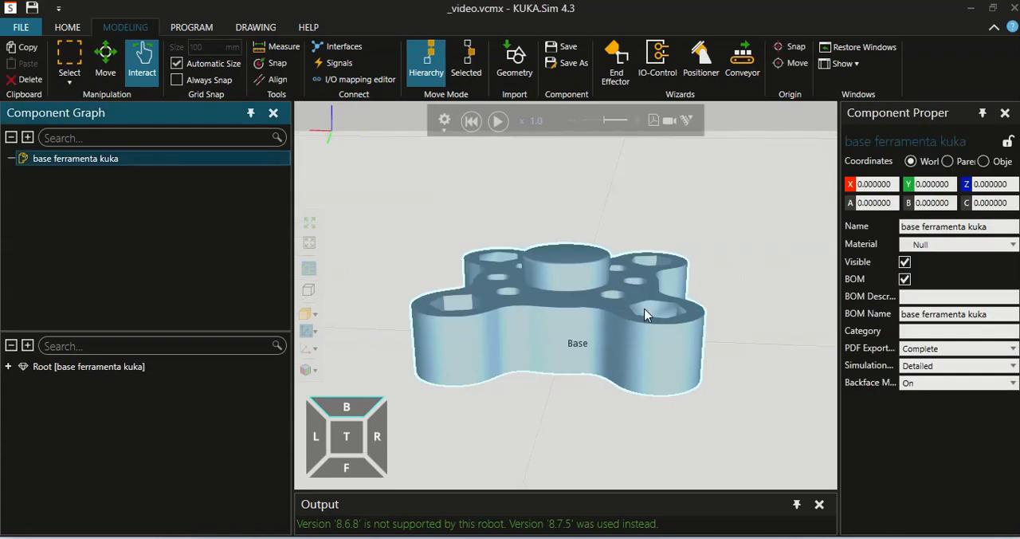
Import the geometry file puntero kuka.sldprt with the default import options
left_click(516, 71)
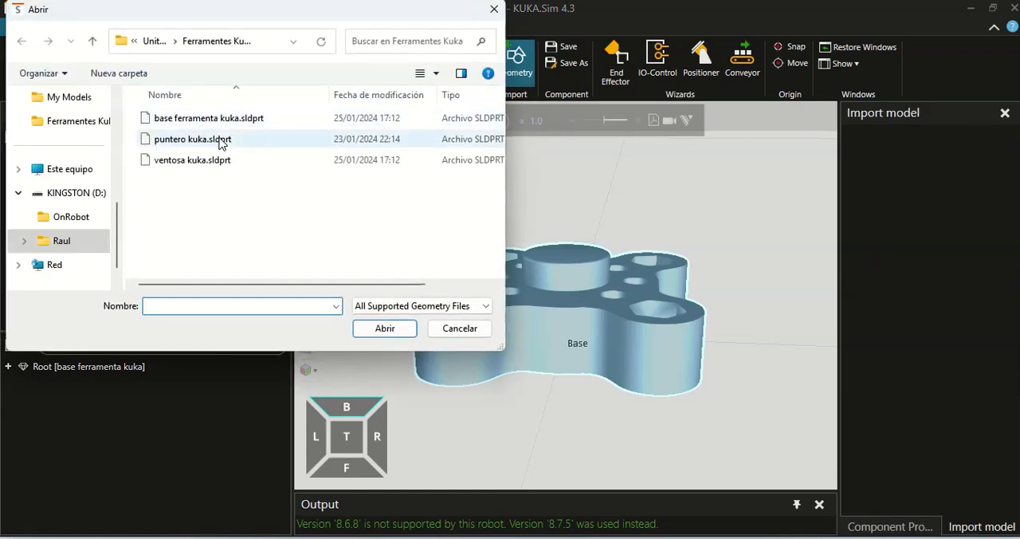
left_click(217, 140)
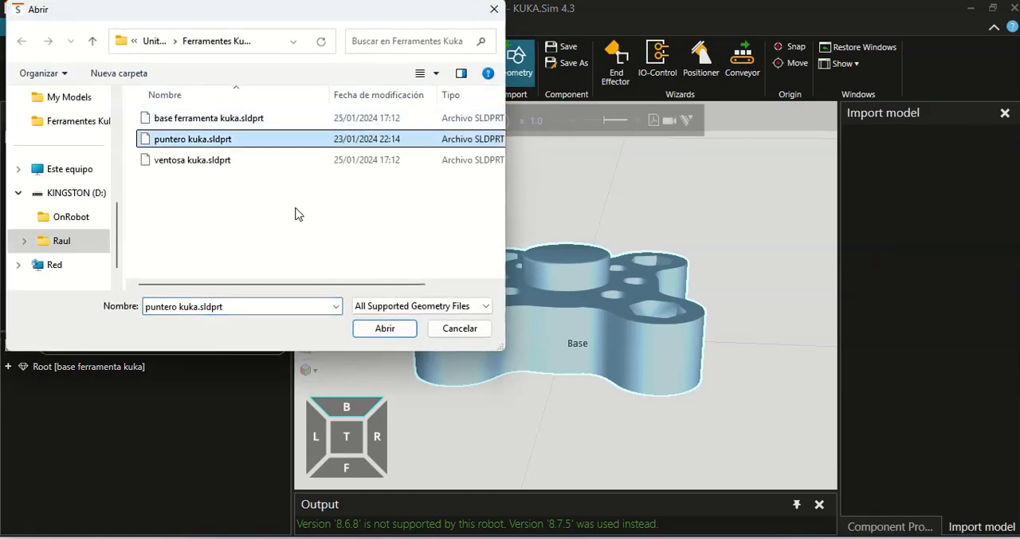
left_click(388, 332)
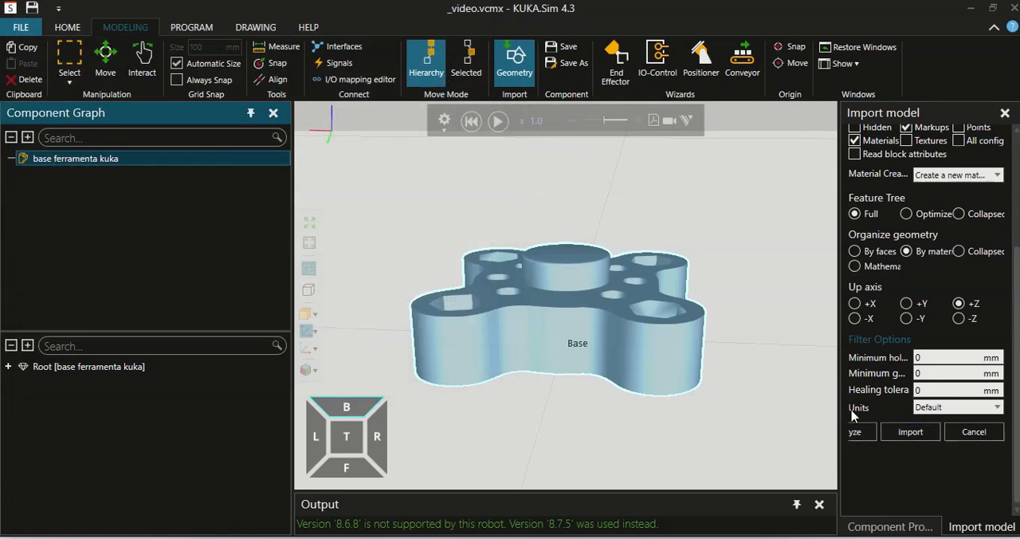
left_click_drag(837, 407, 786, 406)
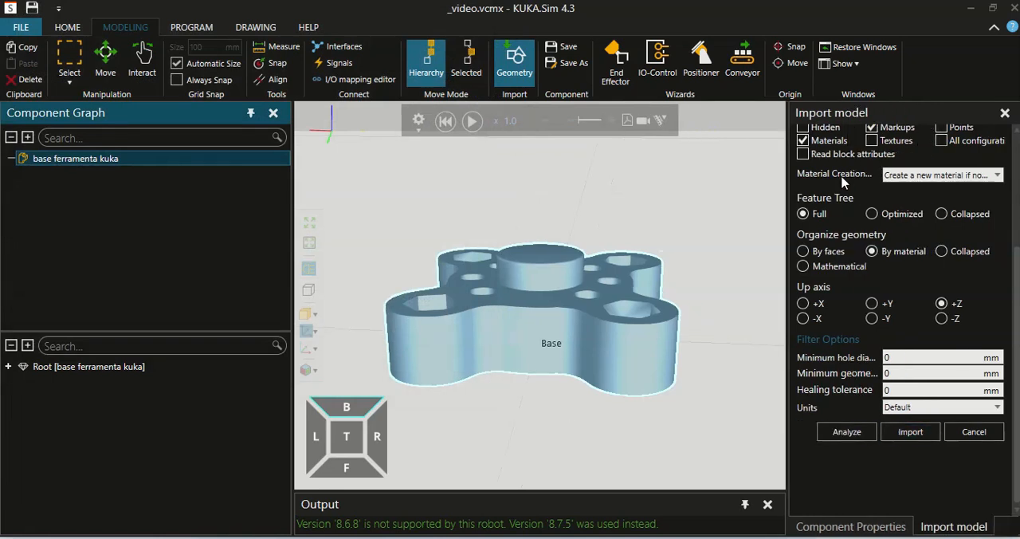
left_click(910, 431)
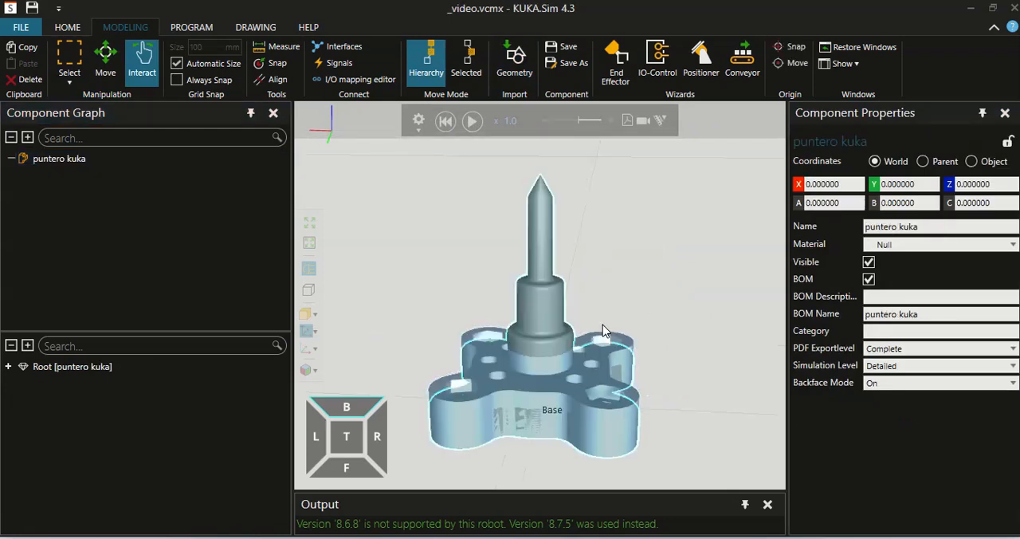
Separate the overlapping tool parts by sliding base ferramenta kuka and puntero kuka apart in opposite directions
left_click(70, 29)
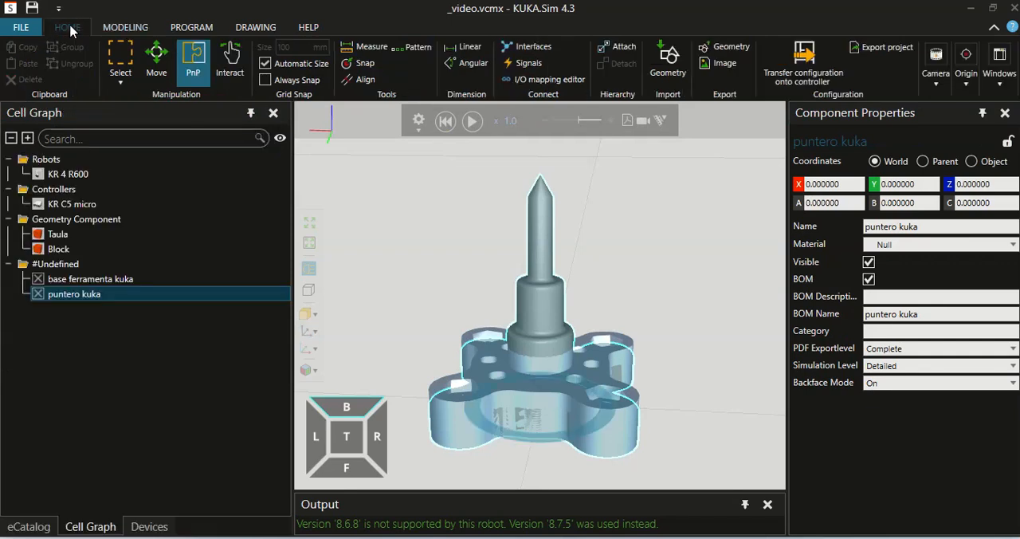
left_click(85, 281)
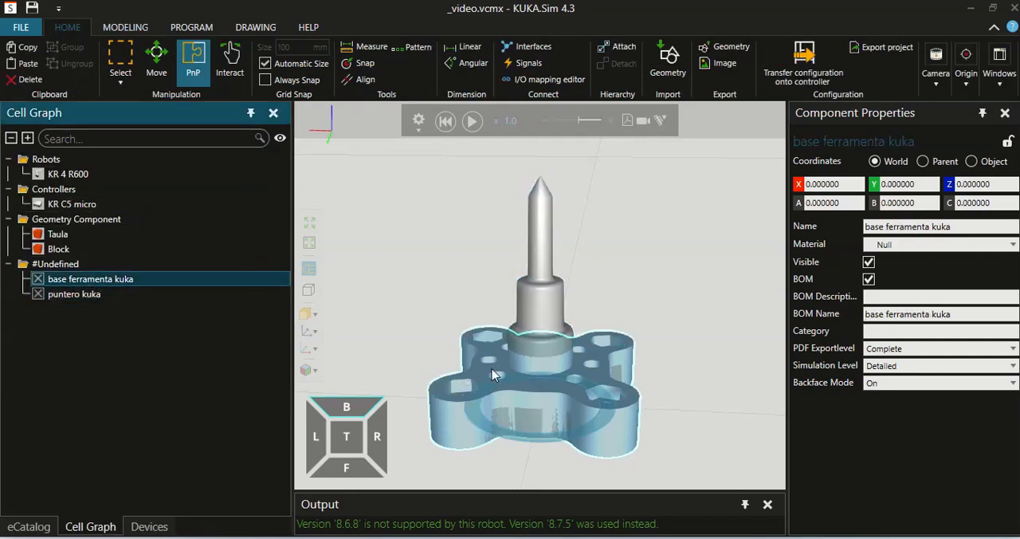
left_click_drag(520, 414, 638, 416)
left_click(70, 295)
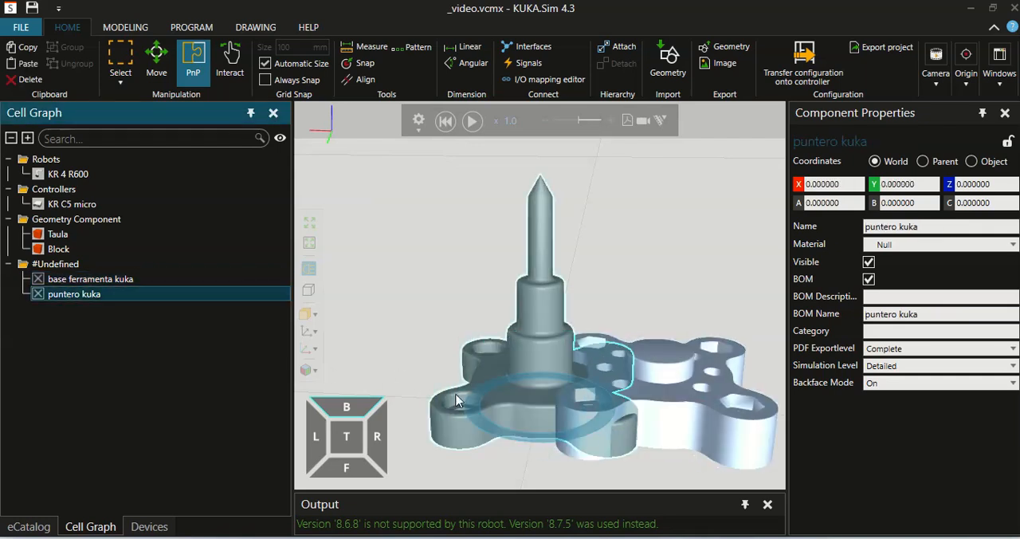
left_click_drag(526, 414, 462, 408)
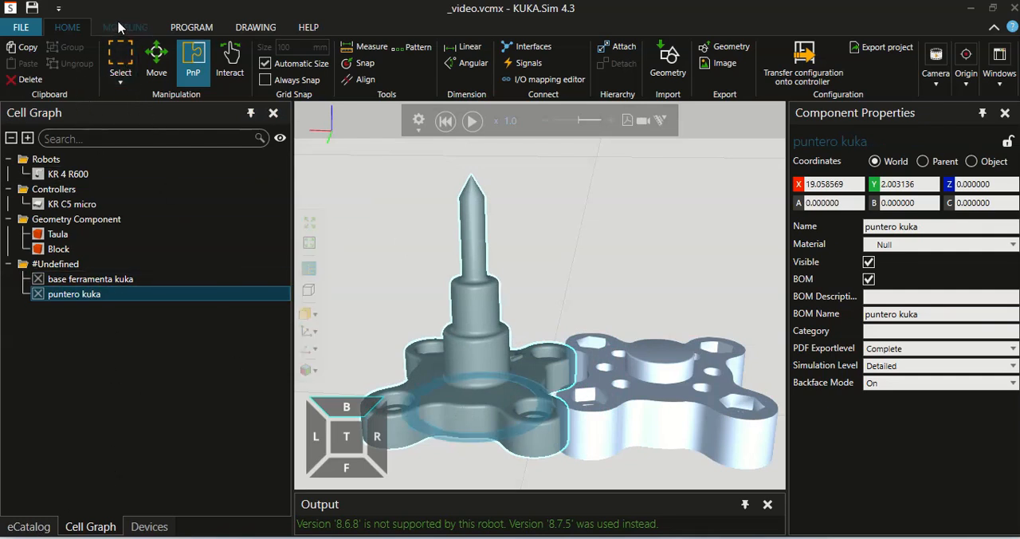
left_click(32, 527)
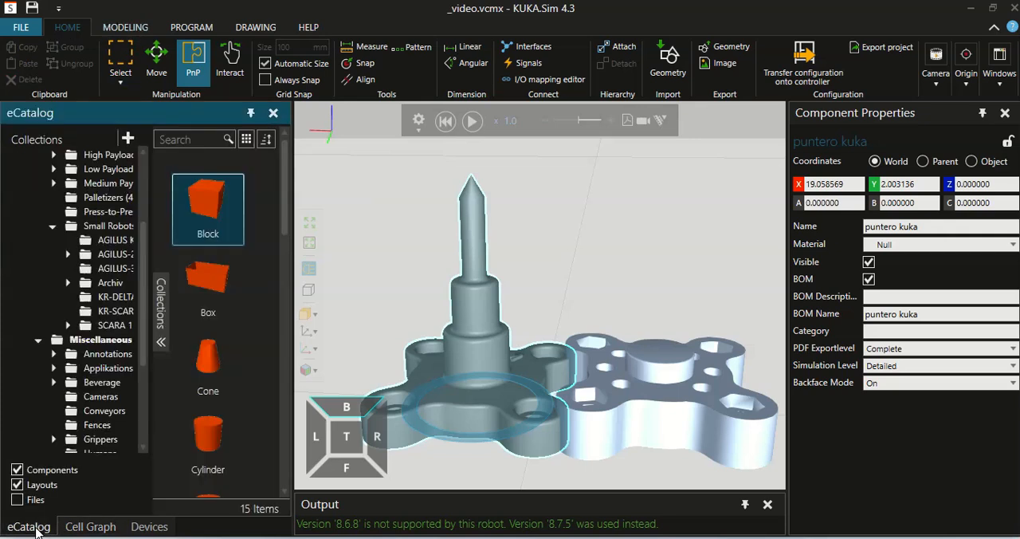
left_click(125, 27)
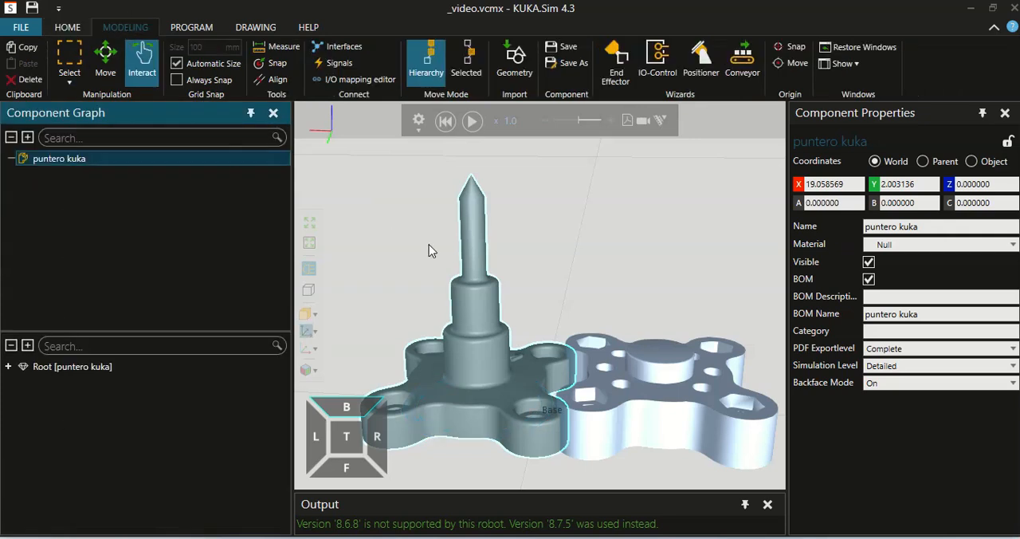
scroll(523, 283, "down", 2)
scroll(524, 283, "down", 6)
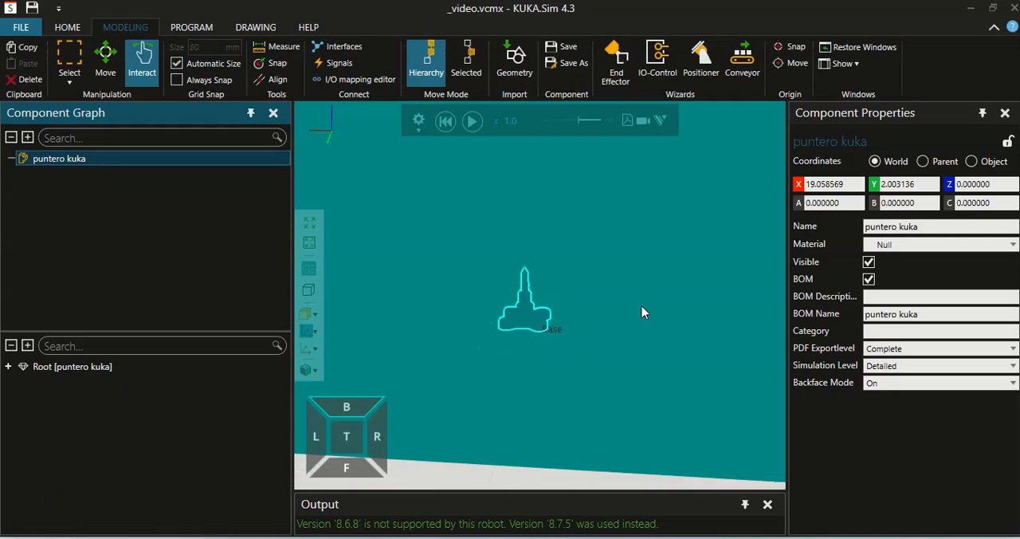
scroll(648, 346, "down", 2)
scroll(647, 345, "down", 3)
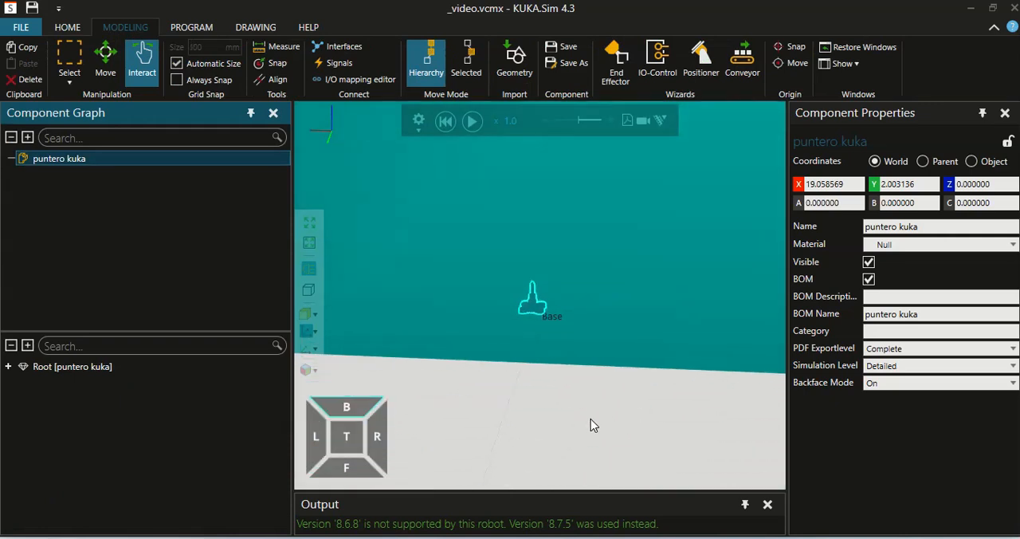
Move base ferramenta kuka to about X 444, Y -6200 and puntero kuka to about X -164, Y -5524, clear of the table
left_click(67, 27)
left_click(79, 526)
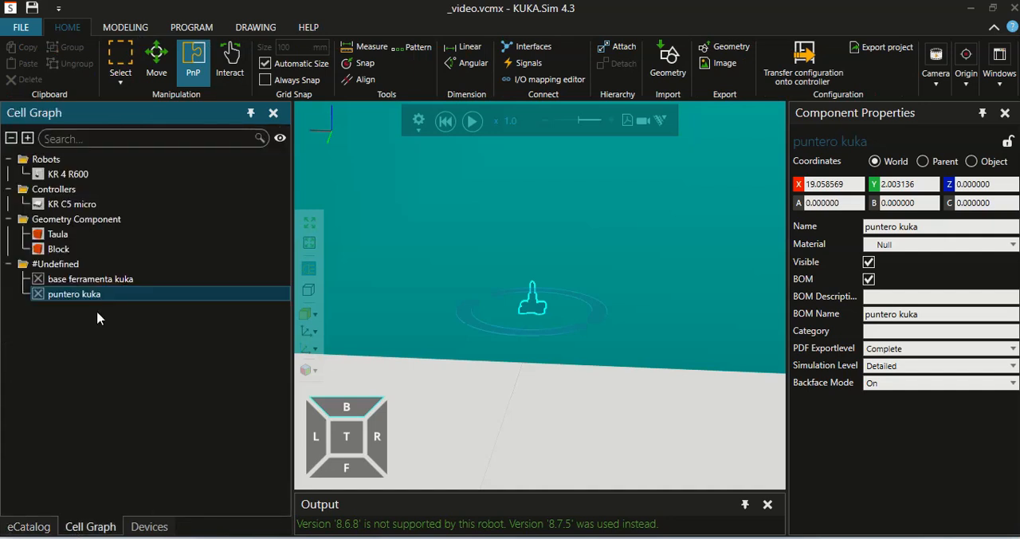
left_click(64, 177)
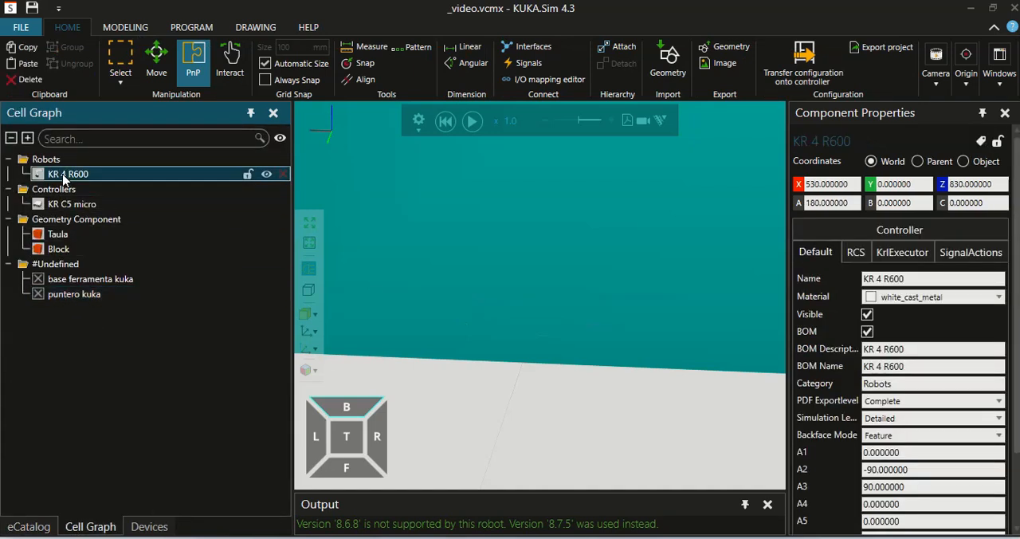
left_click(310, 242)
scroll(377, 221, "down", 5)
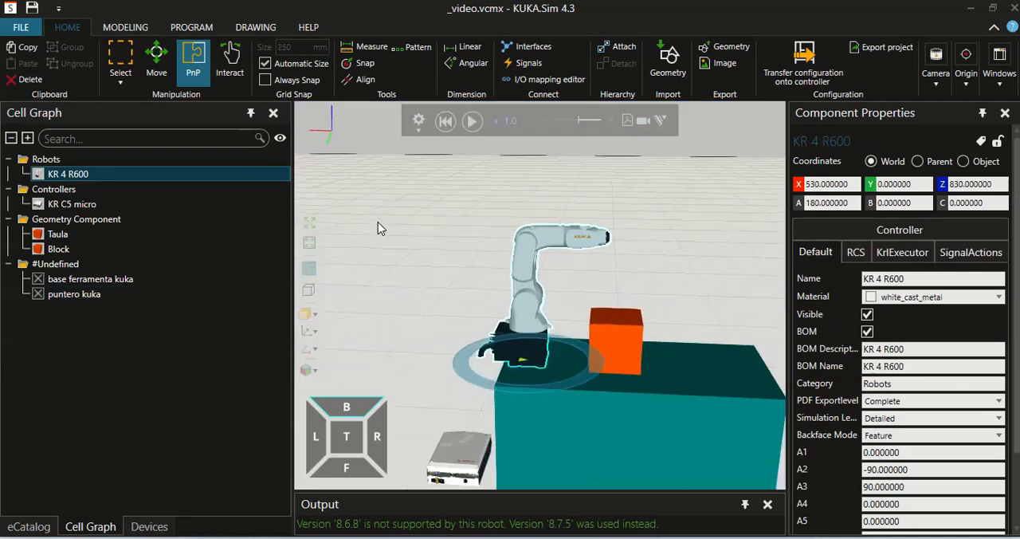
scroll(453, 255, "down", 2)
mouse_move(702, 275)
right_mouse_down()
mouse_move(683, 269)
mouse_move(692, 272)
right_mouse_up()
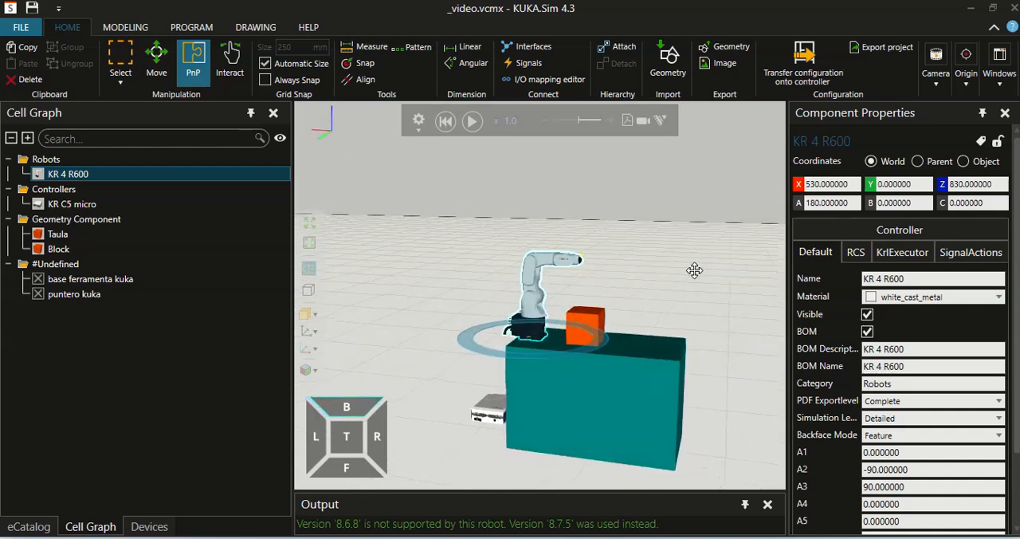
left_click(90, 279)
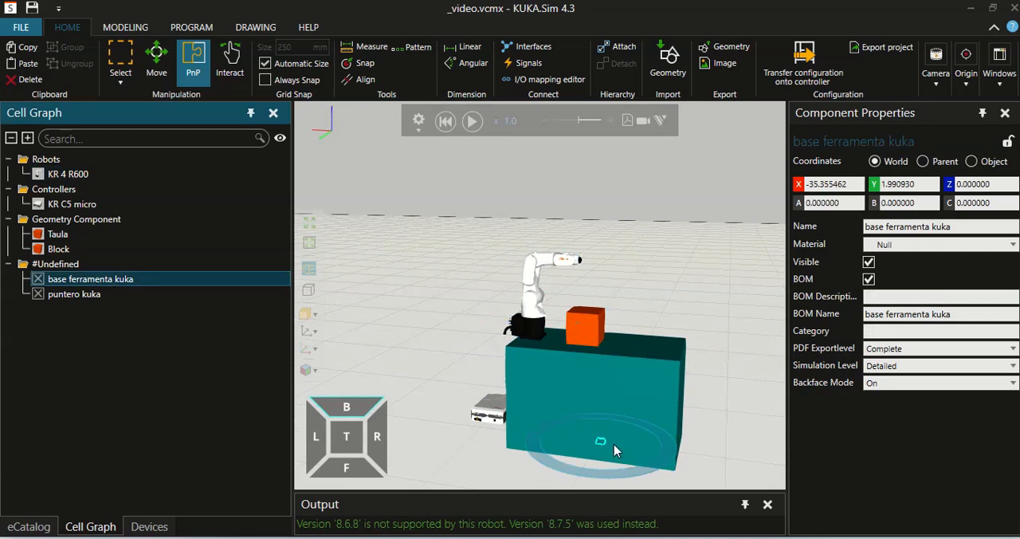
left_click_drag(601, 447, 644, 303)
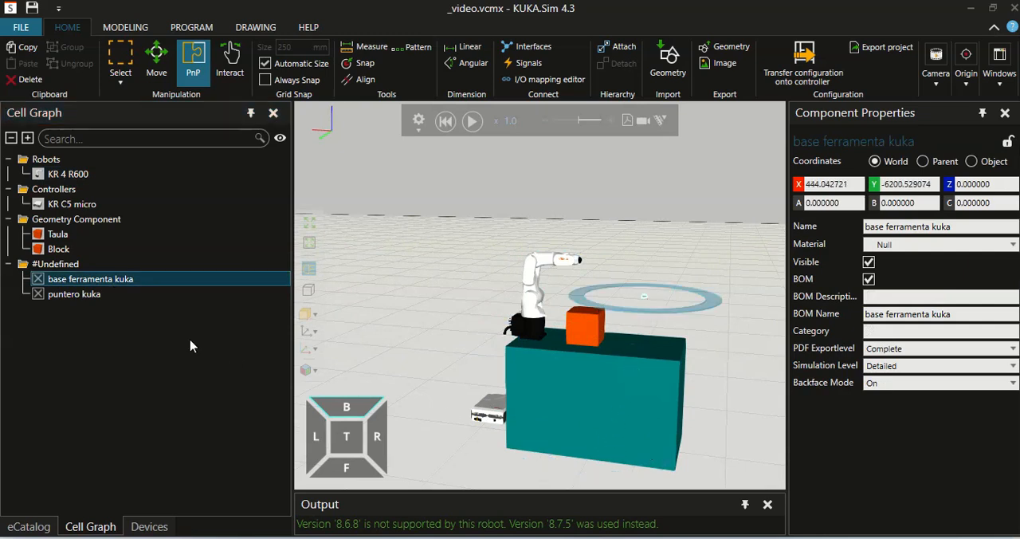
left_click(74, 294)
left_click_drag(592, 438, 677, 304)
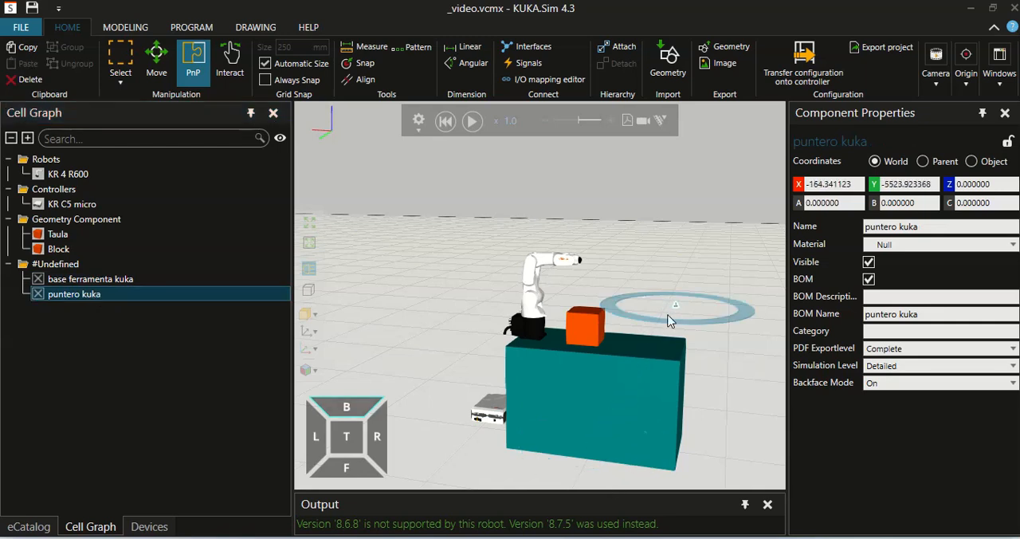
Start saving base ferramenta kuka as a new component file and name the component Kuka_Base
left_click(94, 283)
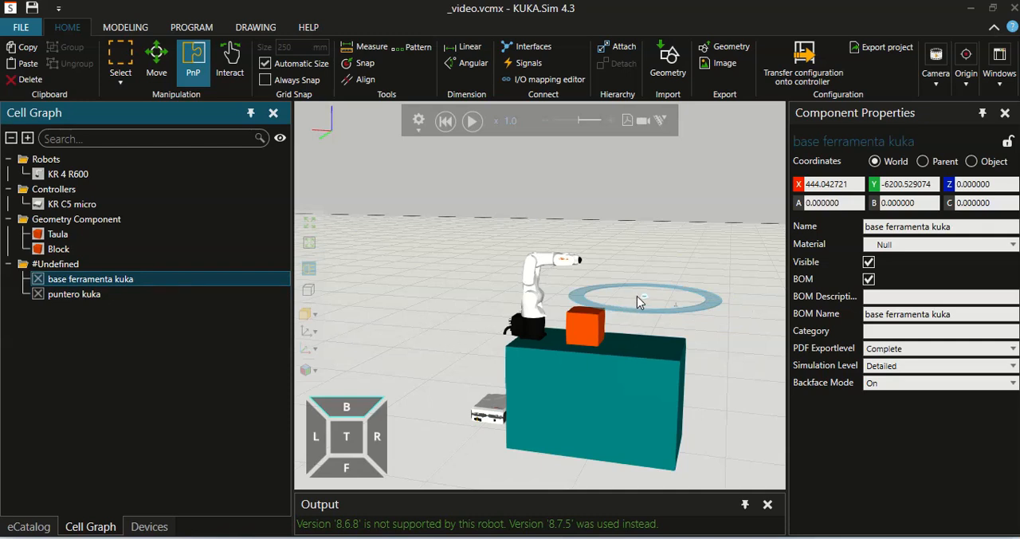
left_click(127, 28)
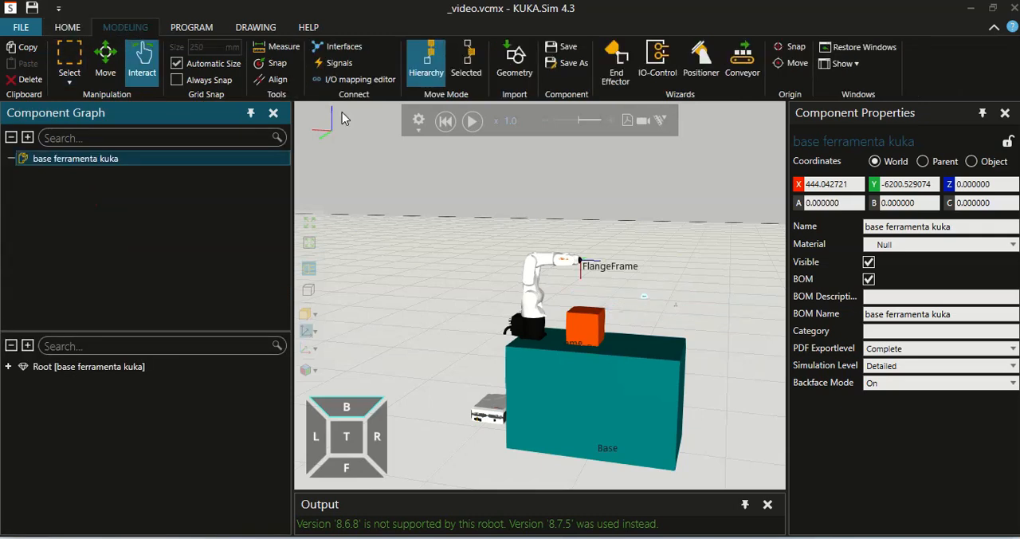
left_click(646, 301)
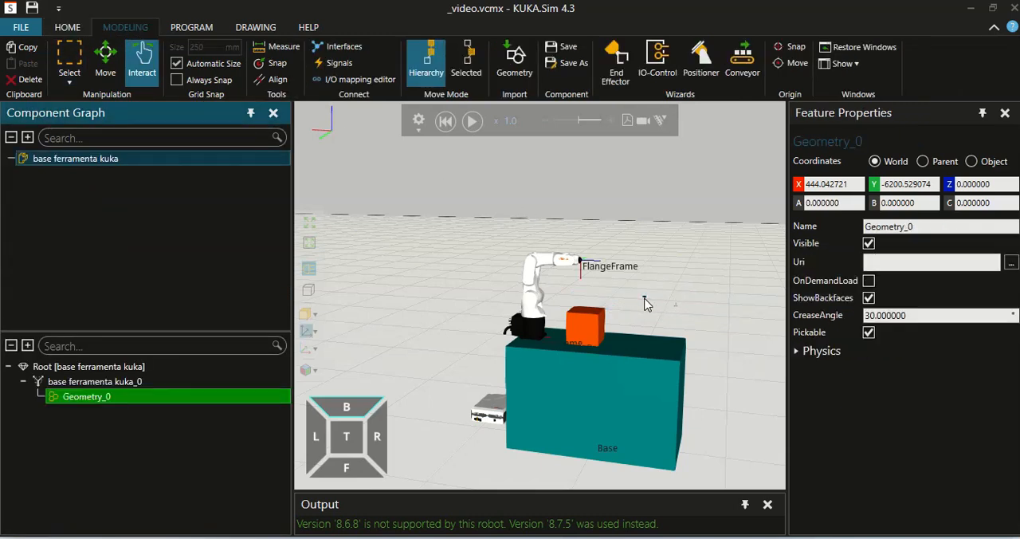
left_click(568, 64)
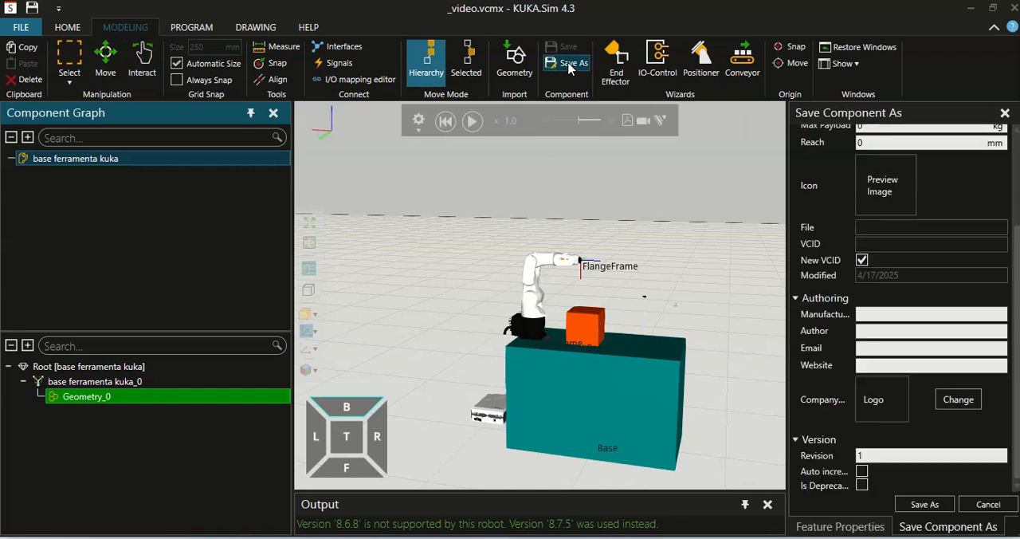
scroll(968, 302, "up", 4)
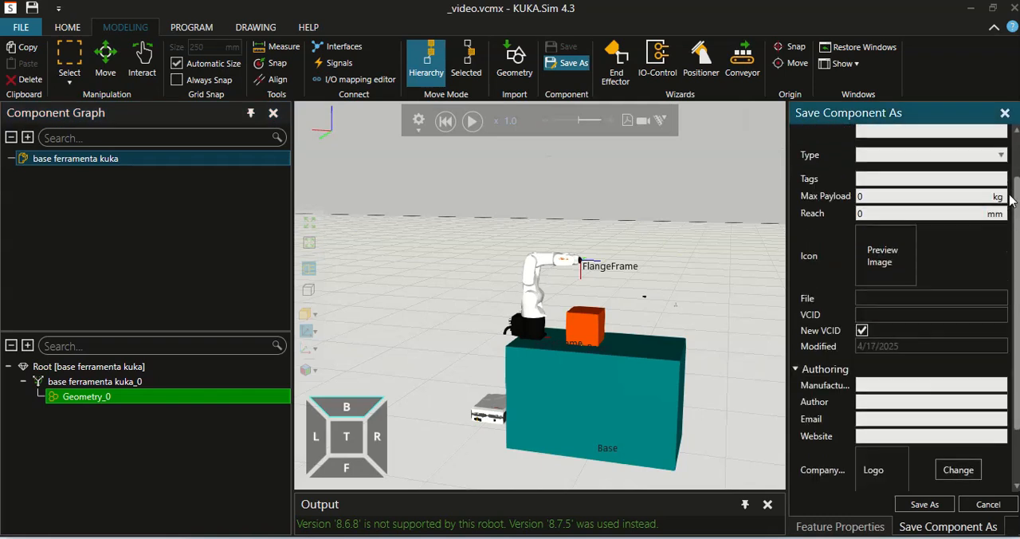
left_click_drag(962, 154, 825, 162)
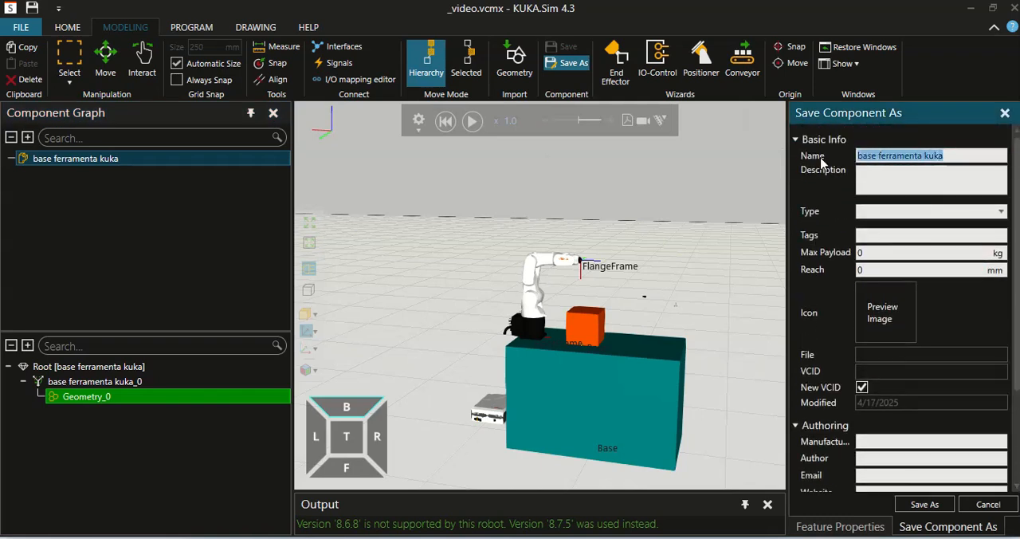
type("Kuka")
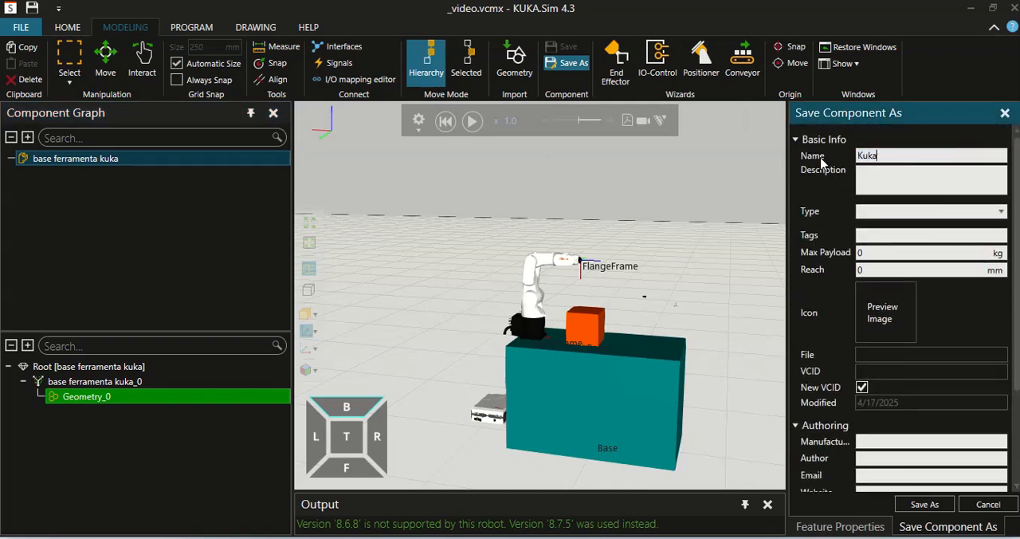
type("_Base")
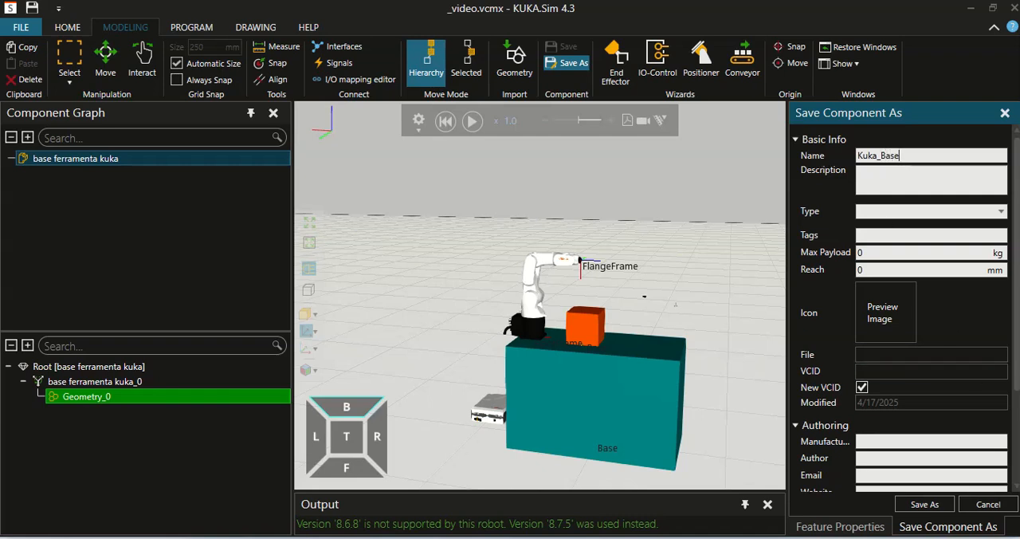
Set the component type of Kuka_Base to Tool
left_click(1002, 212)
scroll(917, 362, "down", 15)
scroll(918, 364, "down", 1)
scroll(918, 362, "down", 1)
left_click(915, 354)
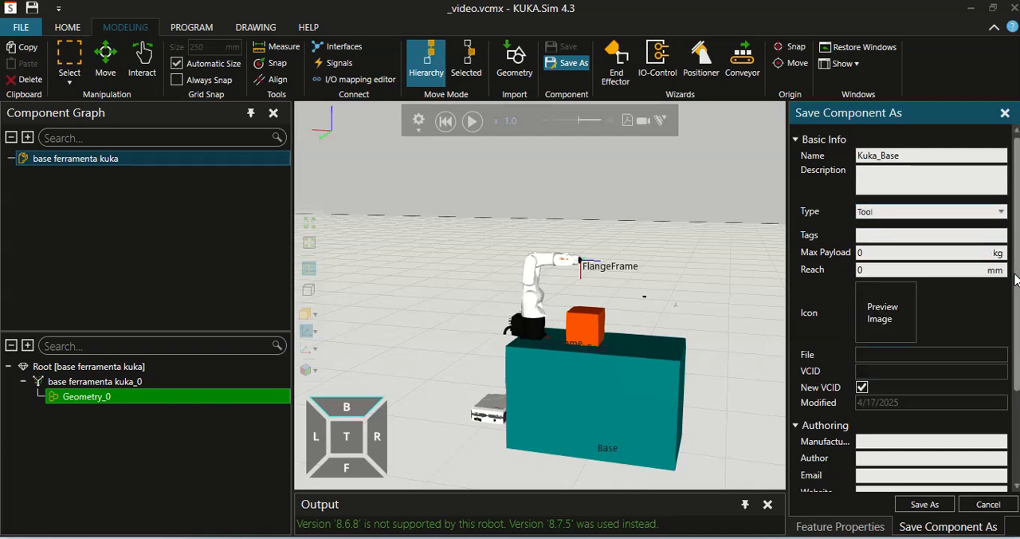
scroll(1016, 311, "down", 3)
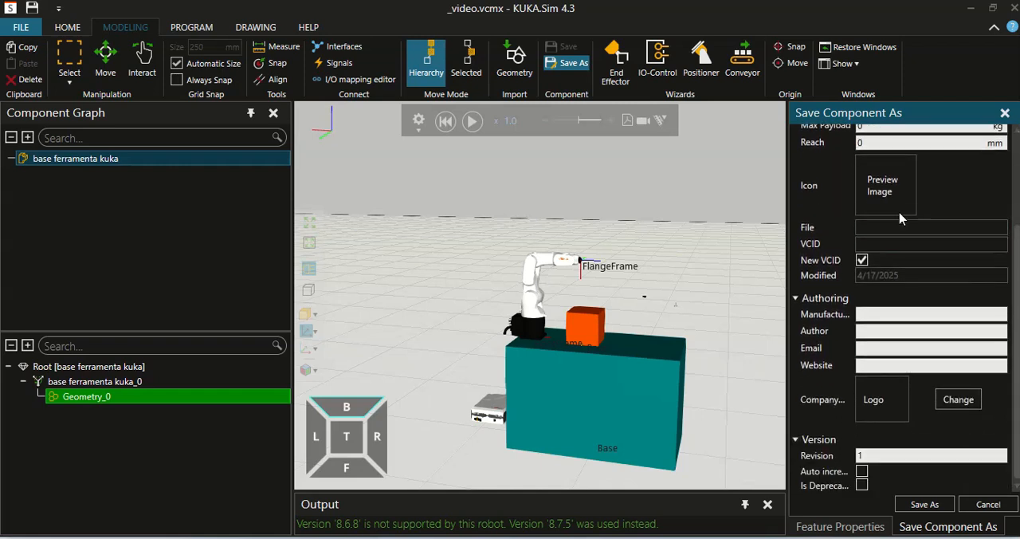
Save the component as Kuka_Base in the KUKA > KUKA.Sim 4.3 > My Models folder
left_click(924, 504)
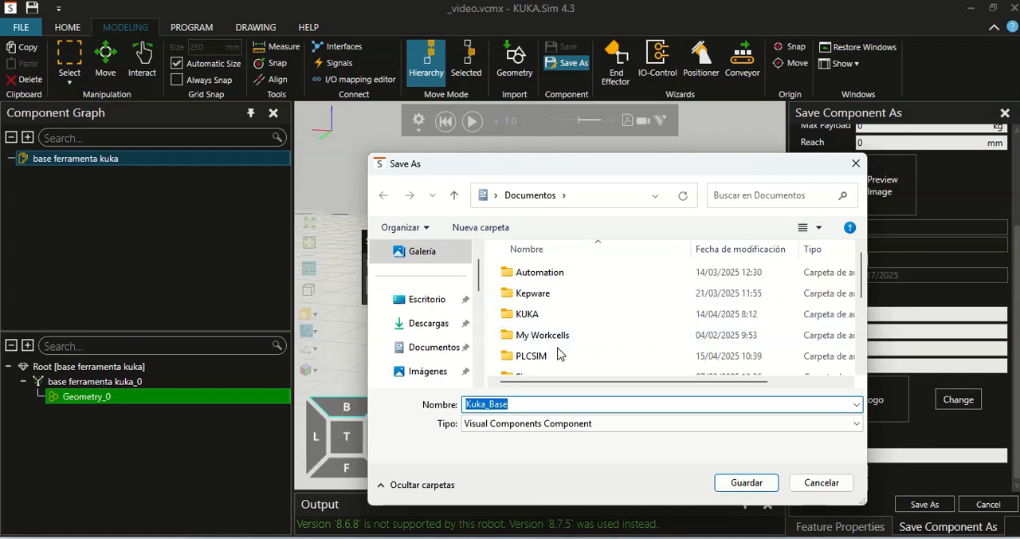
scroll(550, 339, "down", 3)
scroll(550, 338, "up", 3)
double_click(549, 317)
double_click(522, 272)
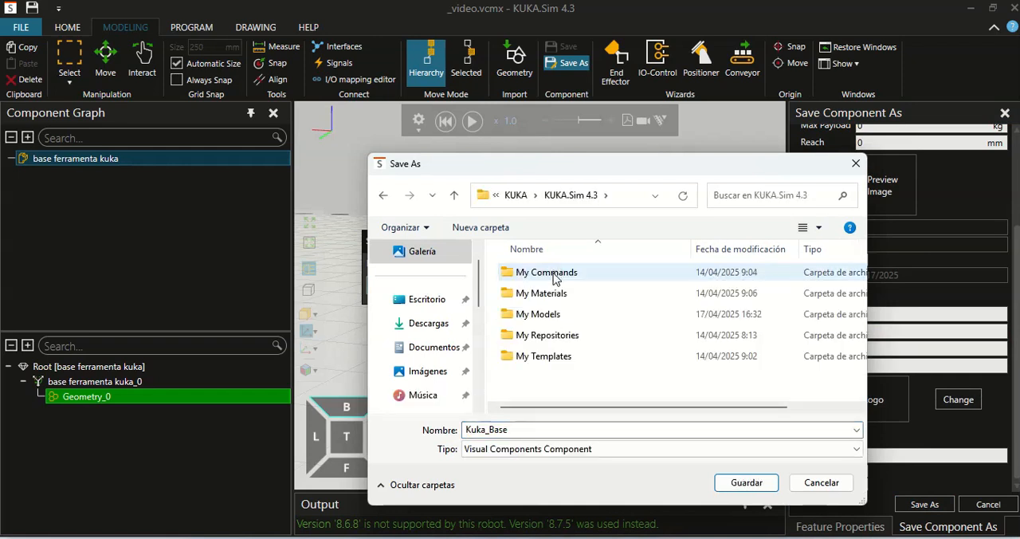
double_click(557, 315)
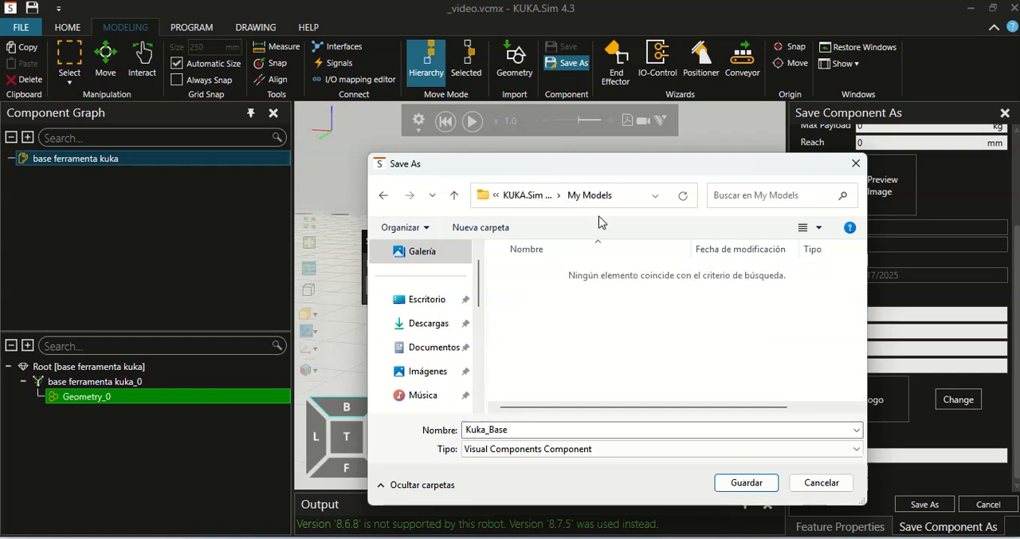
left_click(746, 482)
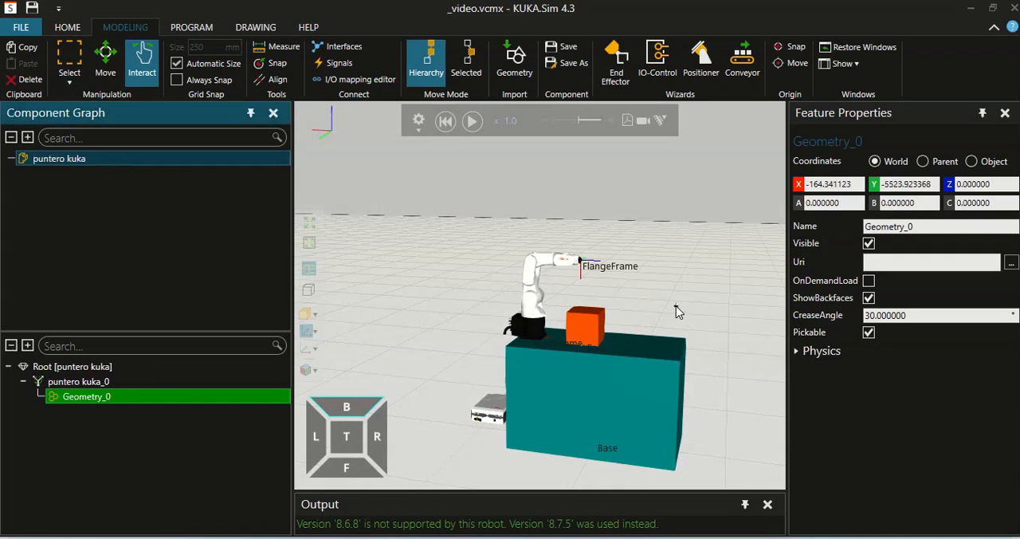
Start saving puntero kuka as a new component file and name the component Kuka_Pointer
left_click(568, 64)
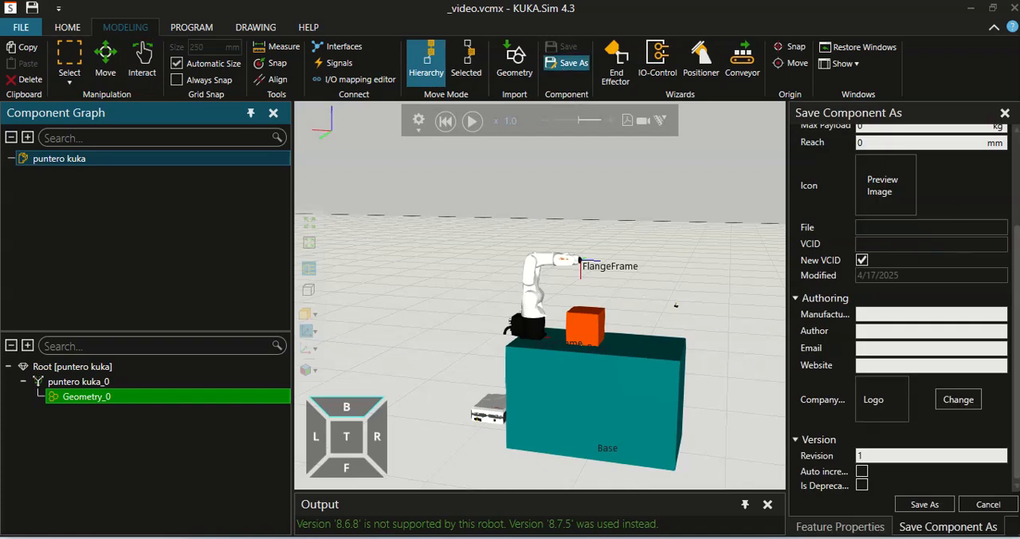
left_click_drag(1016, 267, 1014, 171)
left_click_drag(925, 155, 806, 157)
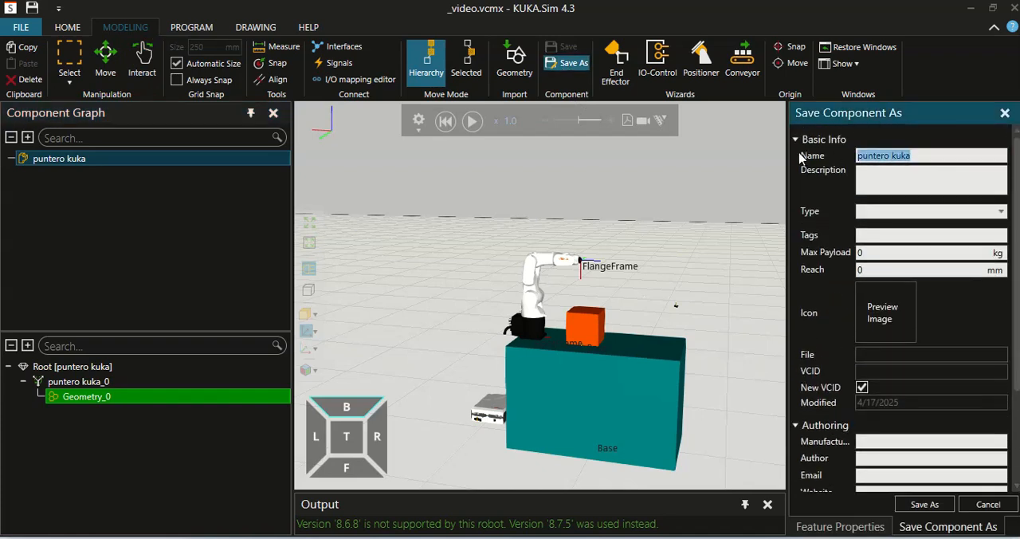
type("Kuka_Pointer")
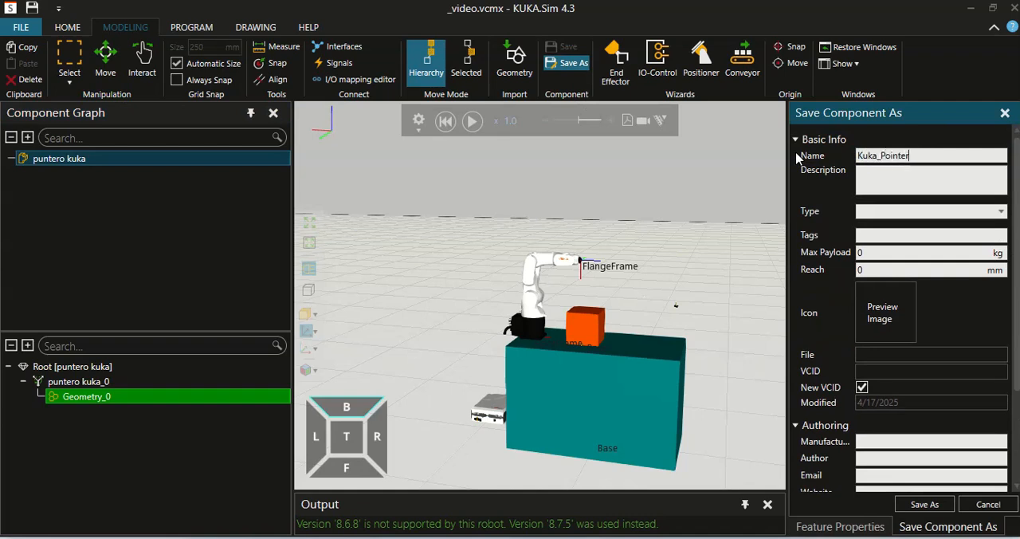
Set the Kuka_Pointer component type to Tool and save it in the My Models folder
left_click(1001, 212)
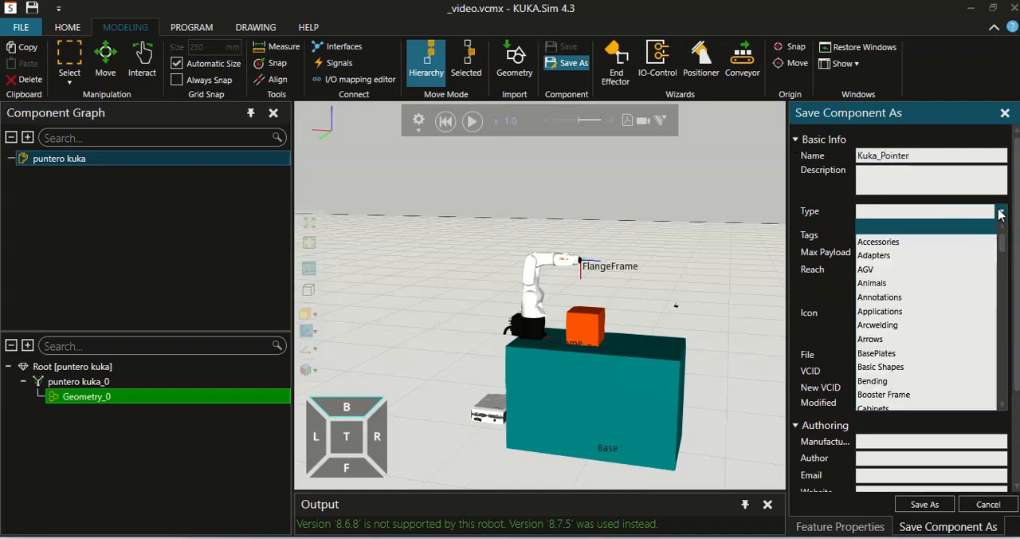
scroll(937, 341, "down", 15)
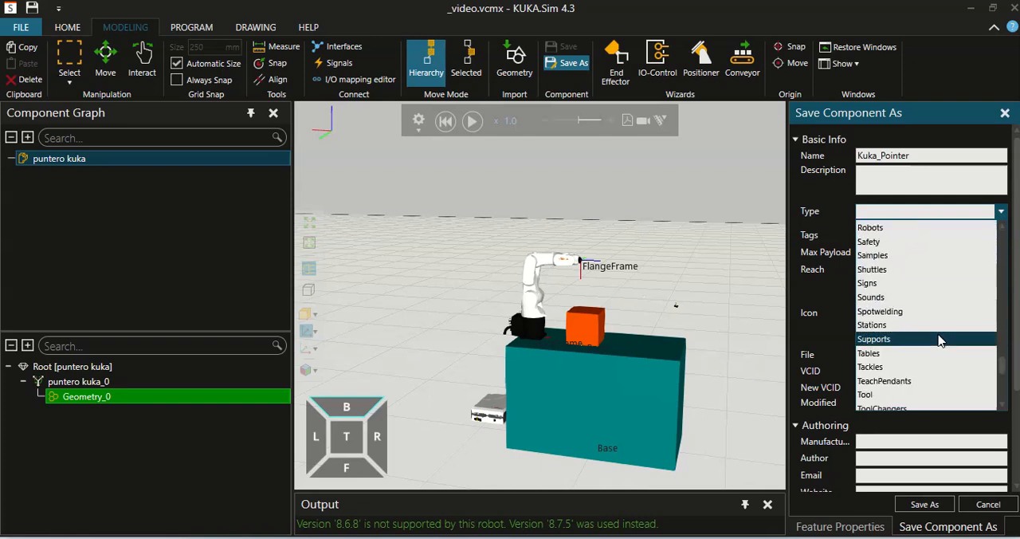
left_click(912, 353)
scroll(1017, 351, "down", 2)
scroll(1017, 351, "down", 2)
left_click(924, 504)
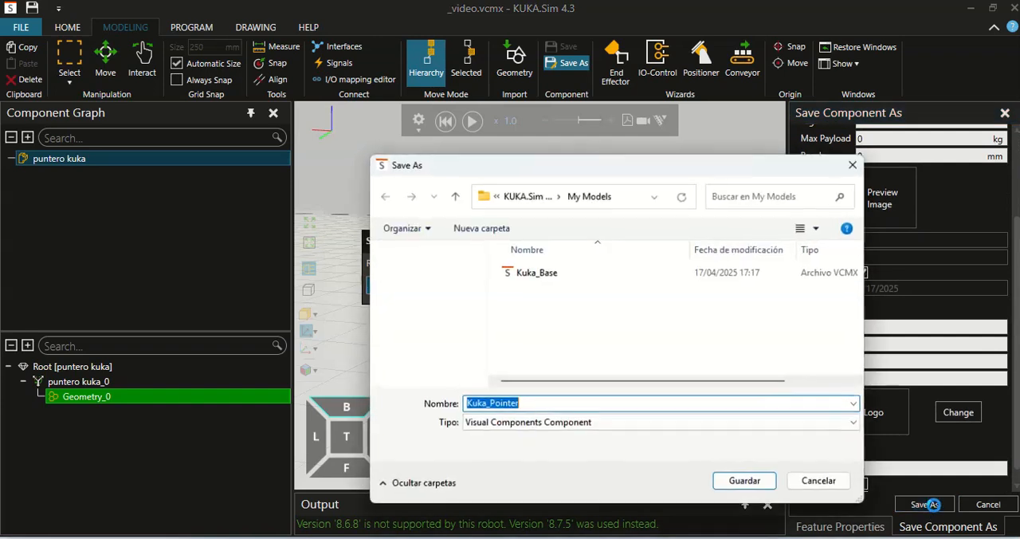
left_click(744, 482)
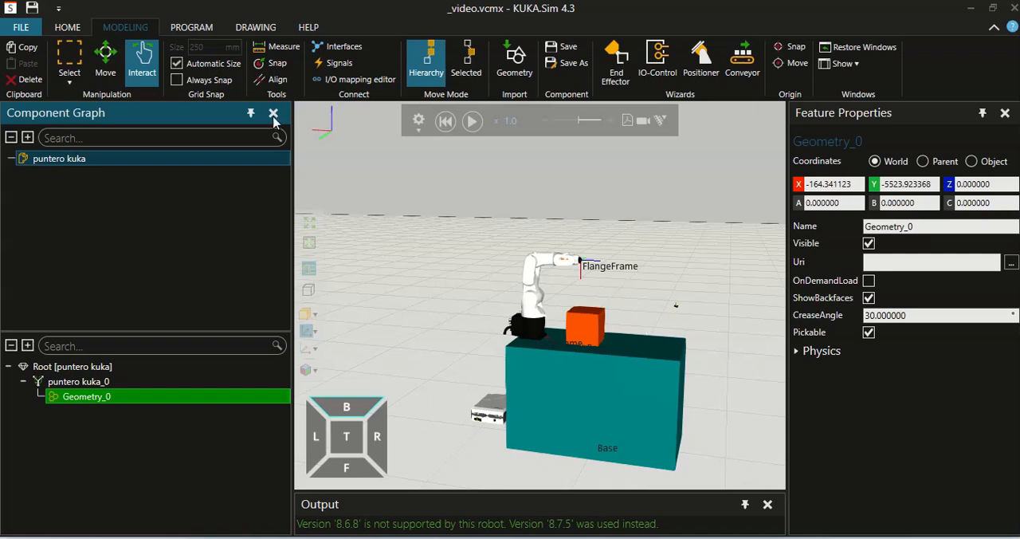
Show the My Models collection in the eCatalog of the Home workspace
left_click(76, 29)
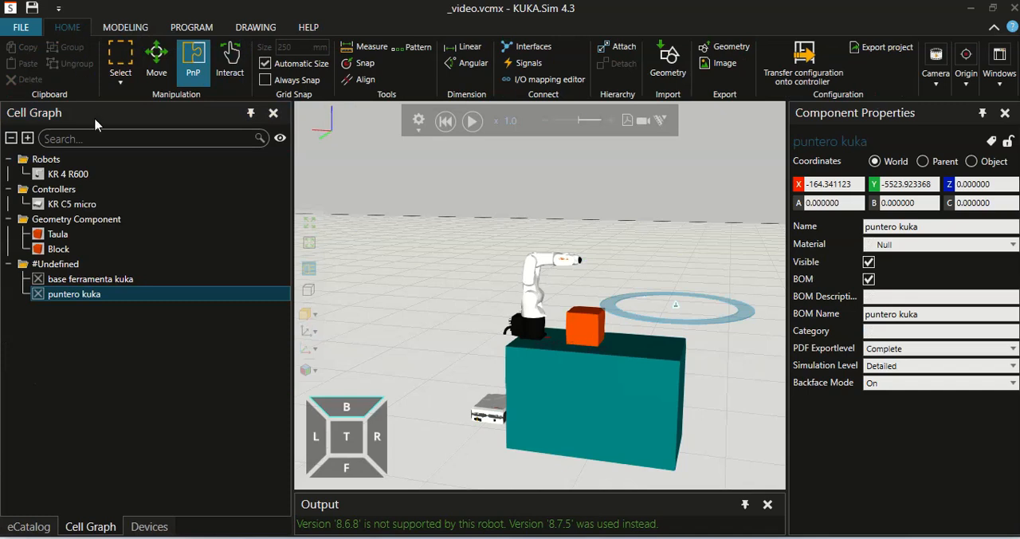
left_click(33, 527)
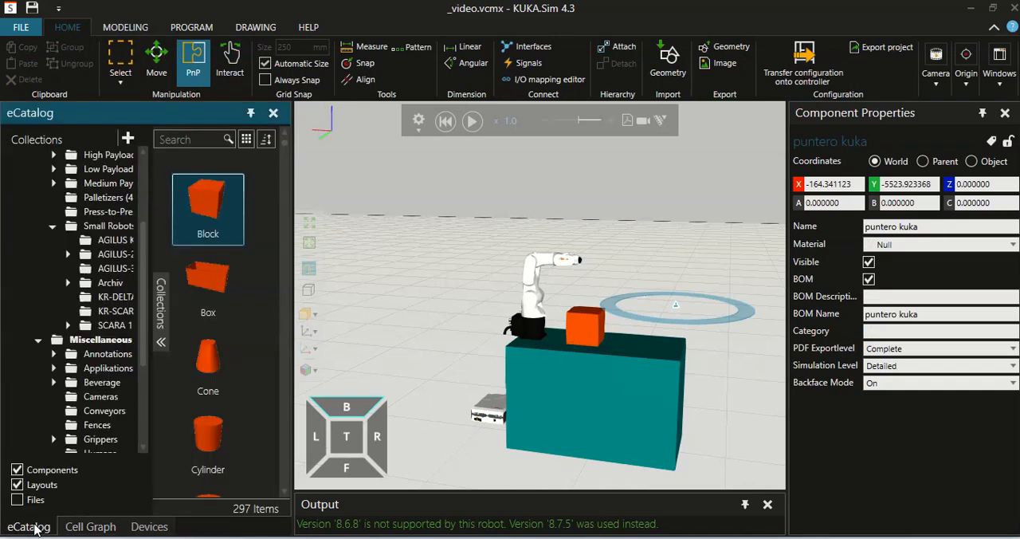
scroll(102, 312, "down", 5)
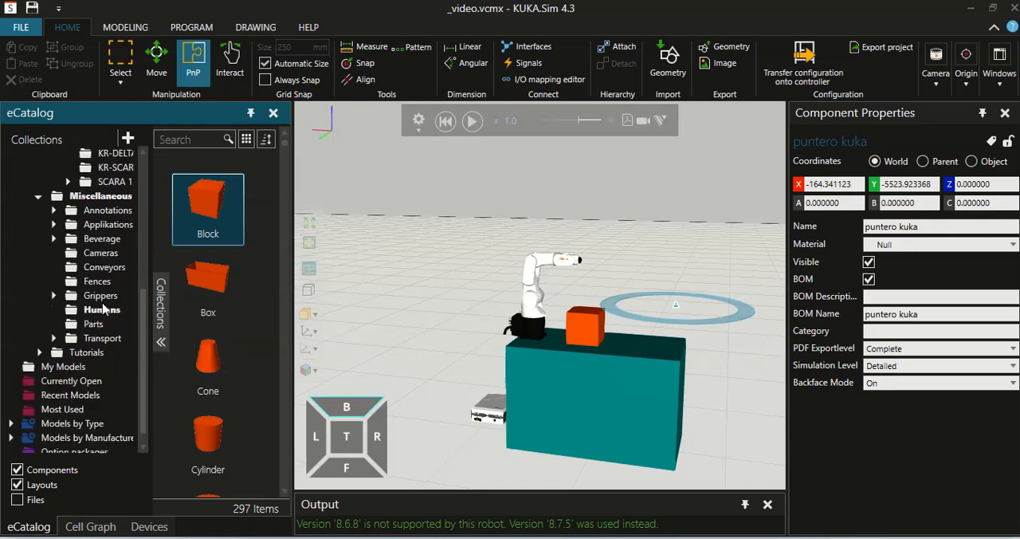
left_click(64, 367)
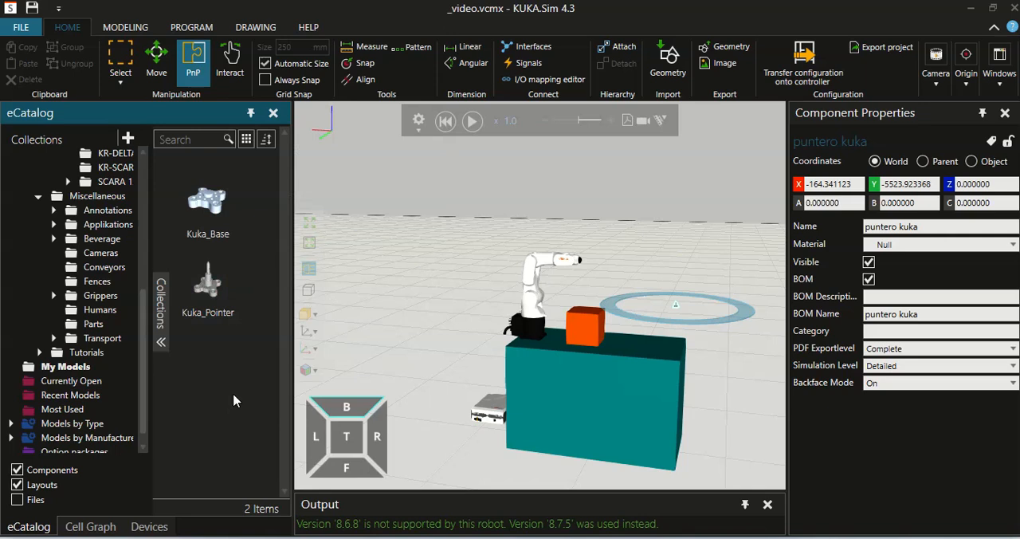
Delete the imported puntero kuka and base ferramenta kuka components from the cell
scroll(702, 283, "up", 3)
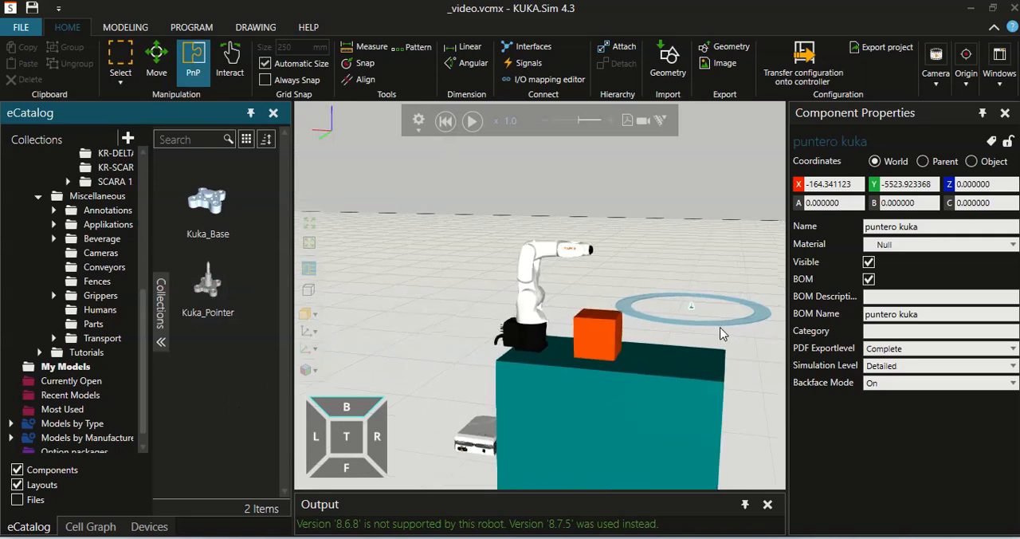
scroll(720, 327, "down", 1)
scroll(720, 327, "down", 1)
right_click_drag(734, 327, 751, 306)
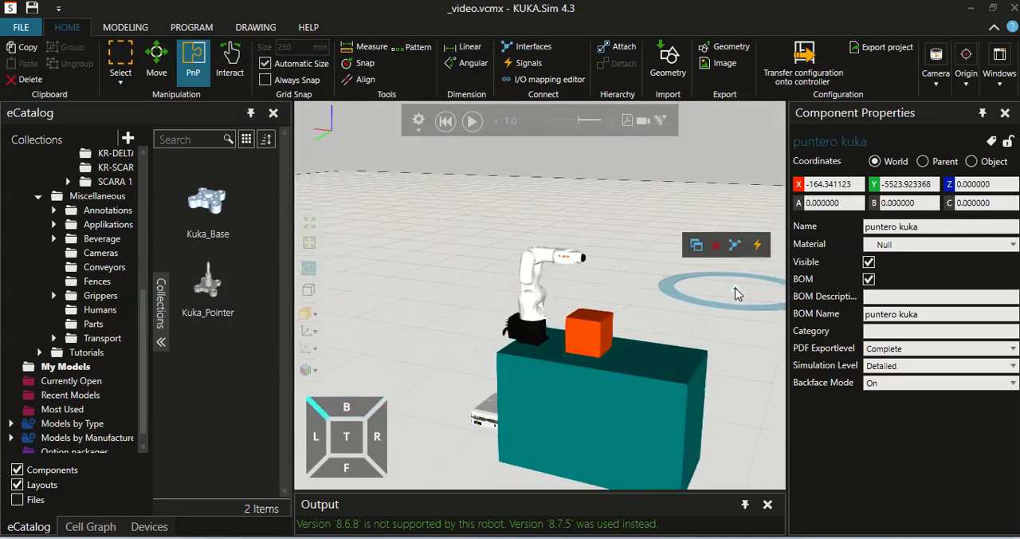
left_click(736, 297)
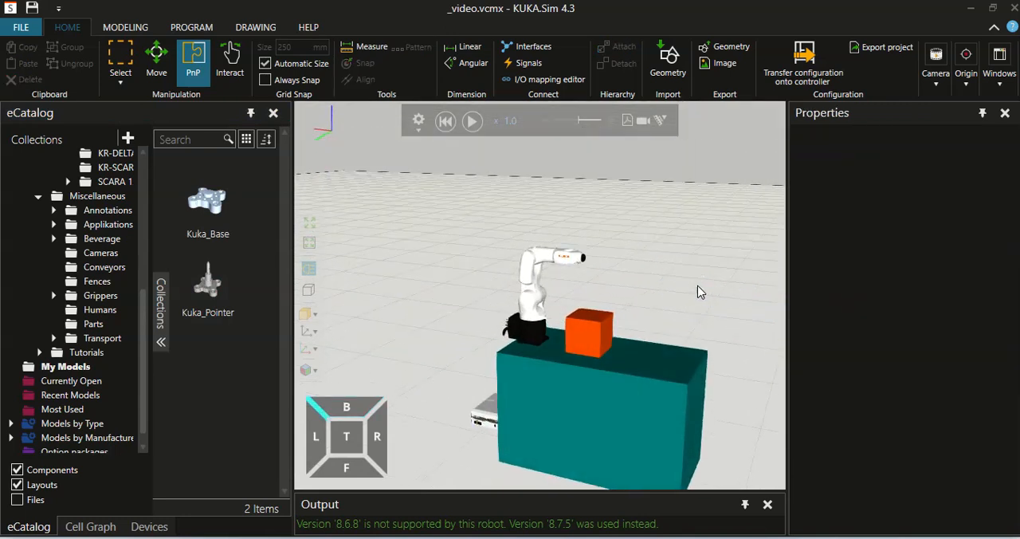
scroll(697, 291, "up", 1)
left_click(90, 526)
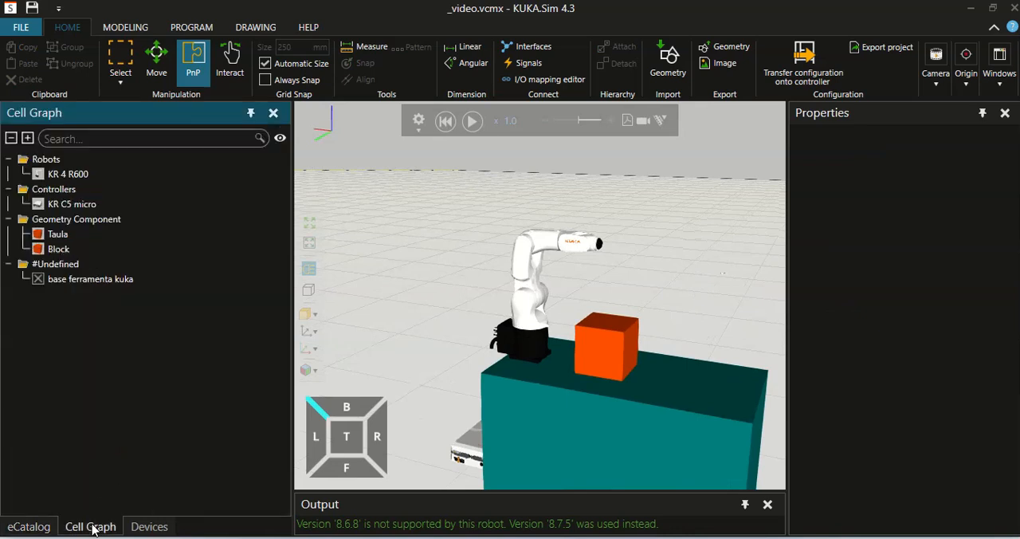
left_click(82, 280)
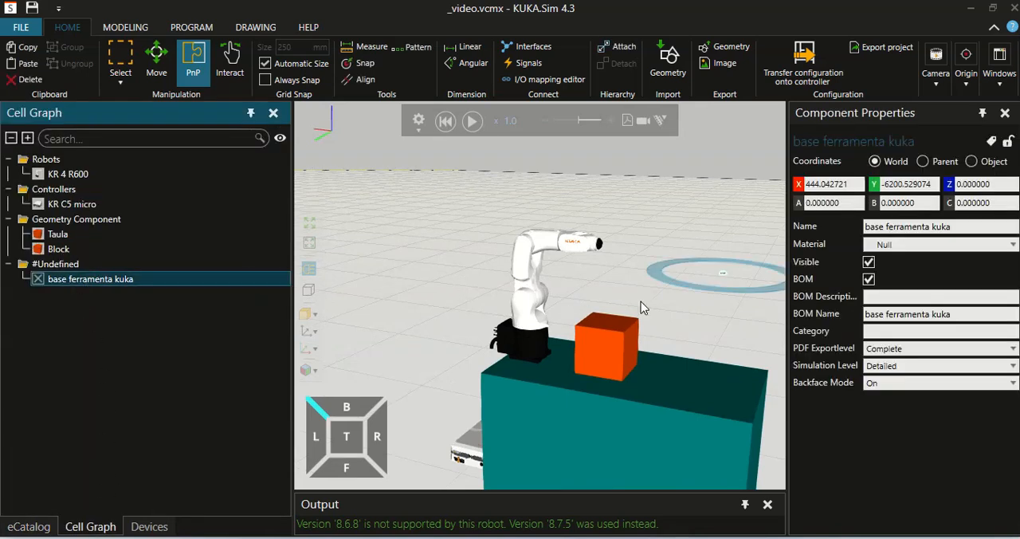
key("Delete")
scroll(685, 273, "down", 1)
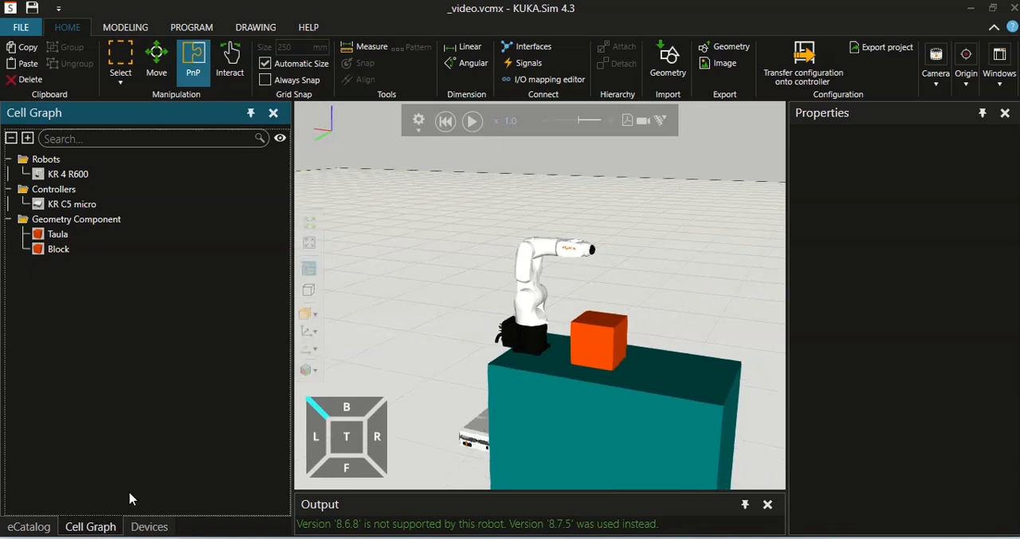
Place Kuka_Base at about X 1824, Y -6043 and Kuka_Pointer at about X 484, Y -4596 from the My Models collection
left_click(30, 527)
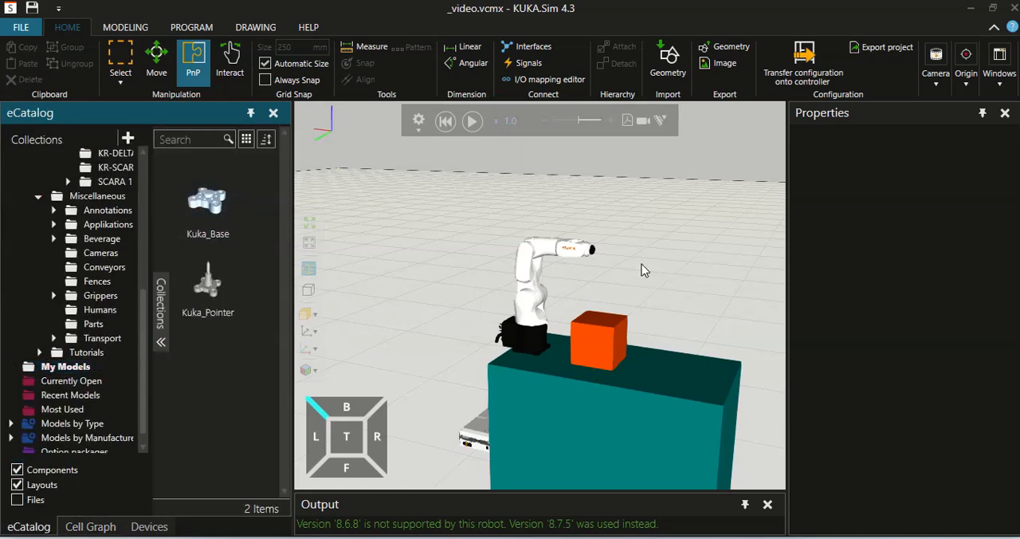
left_click(209, 214)
left_click_drag(201, 220, 624, 269)
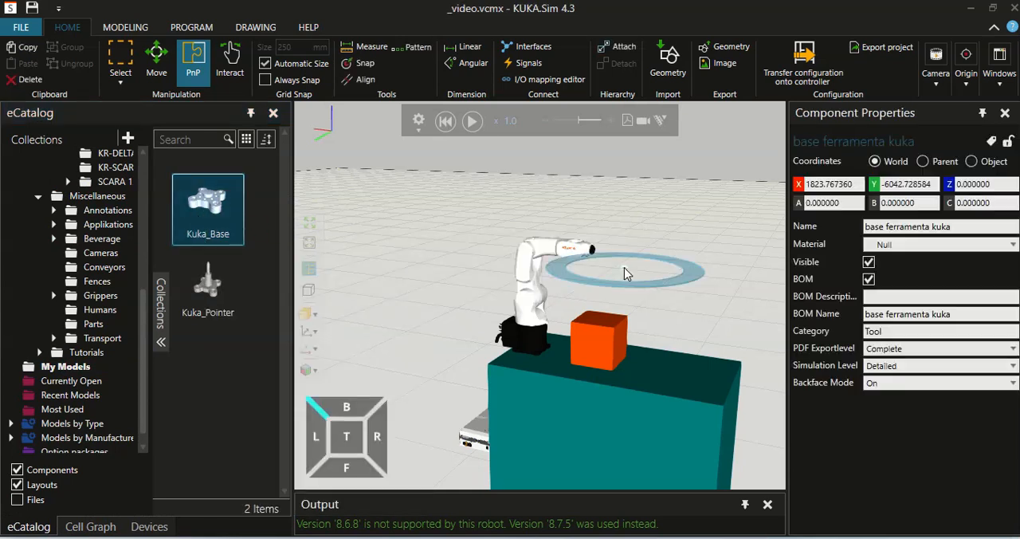
left_click(205, 301)
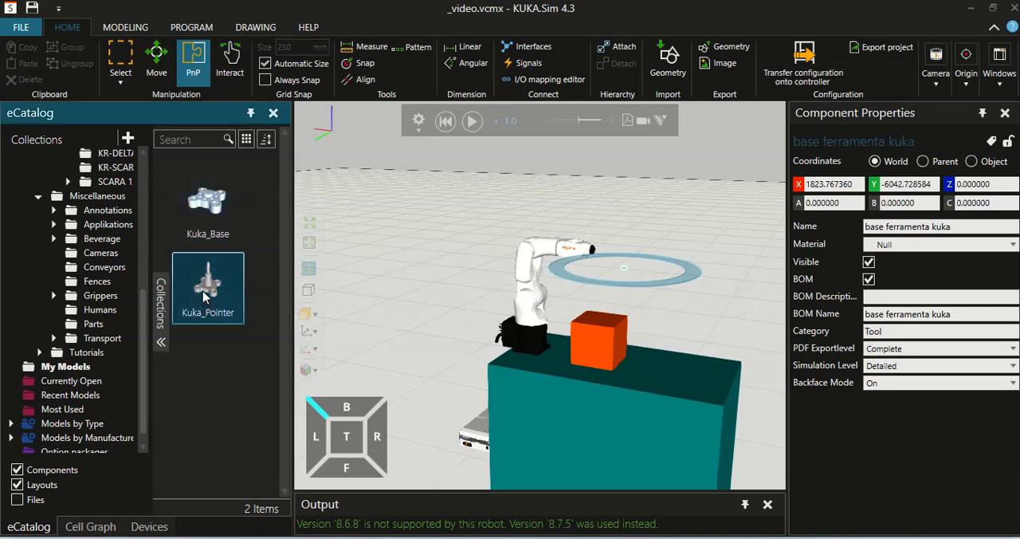
left_click_drag(680, 301, 682, 303)
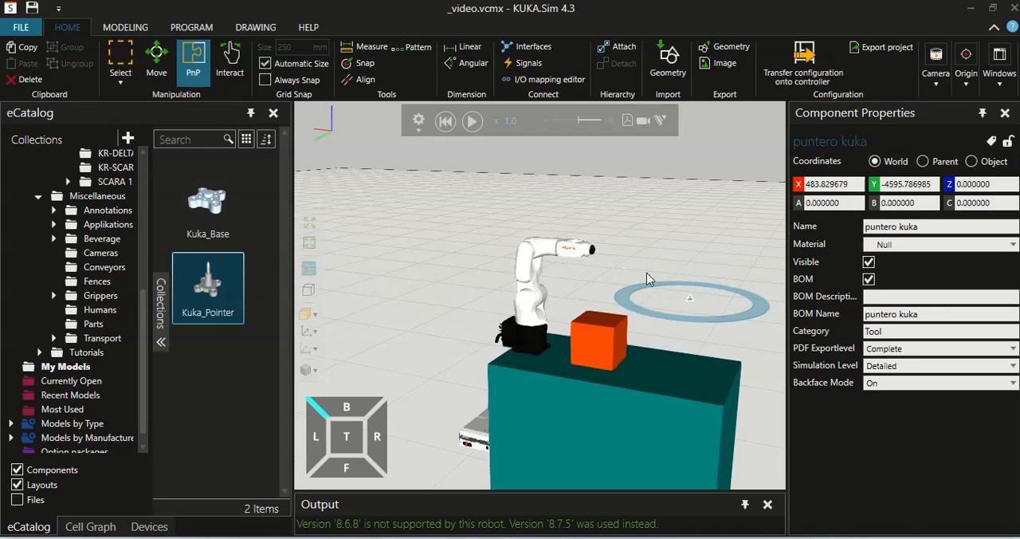
Snap base ferramenta kuka onto the arc center of the robot's flange, using the 1 Point mode and Center snap type
scroll(632, 278, "up", 3)
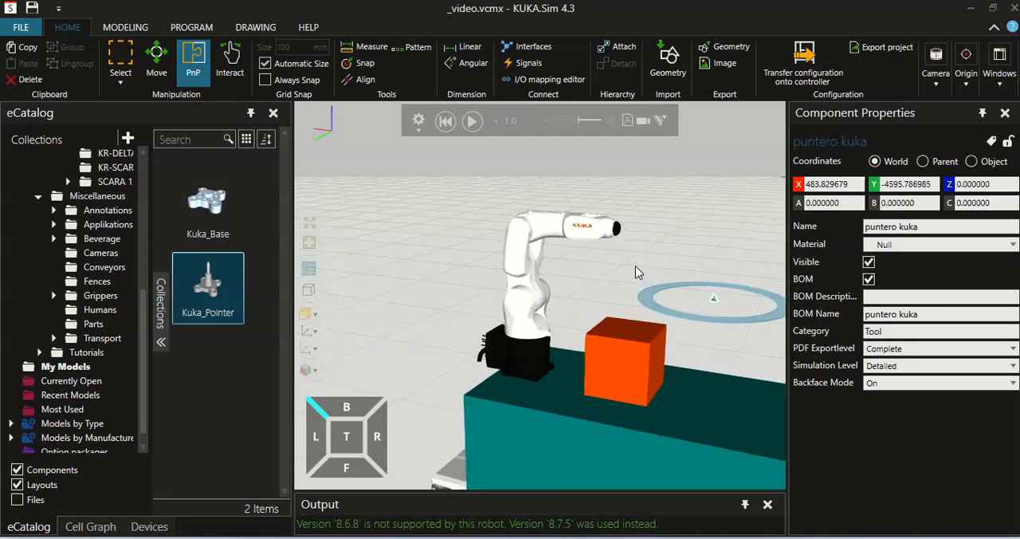
left_click(635, 265)
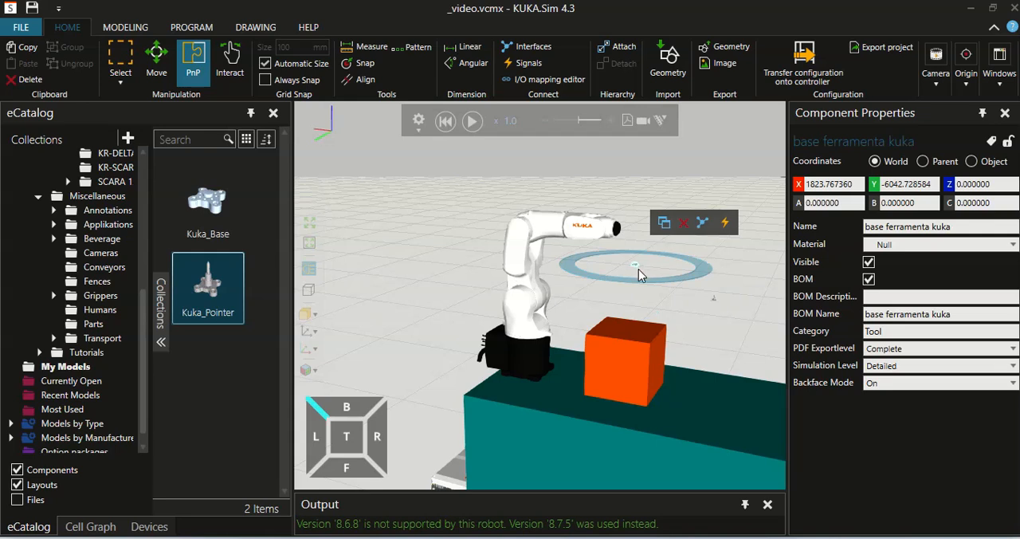
left_click(365, 64)
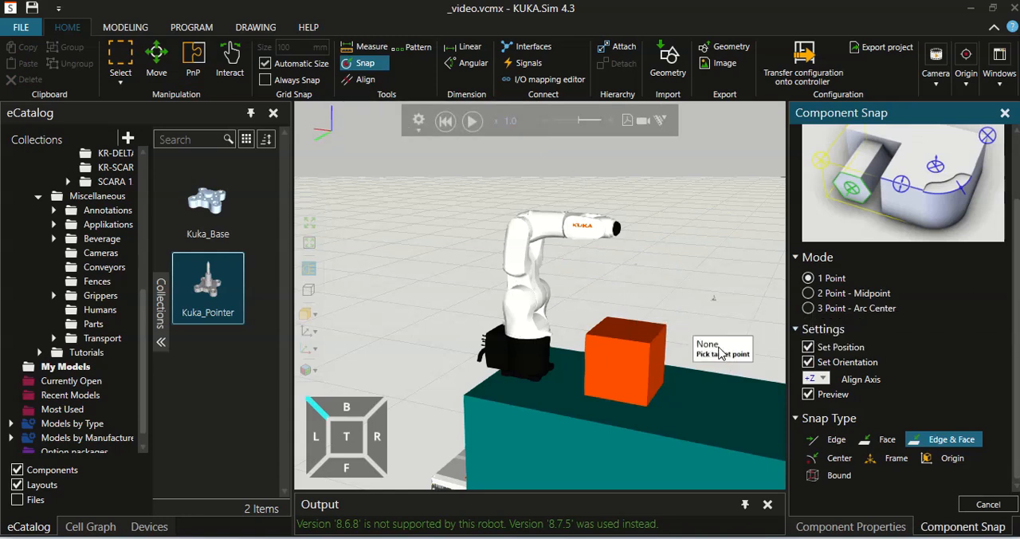
left_click(838, 460)
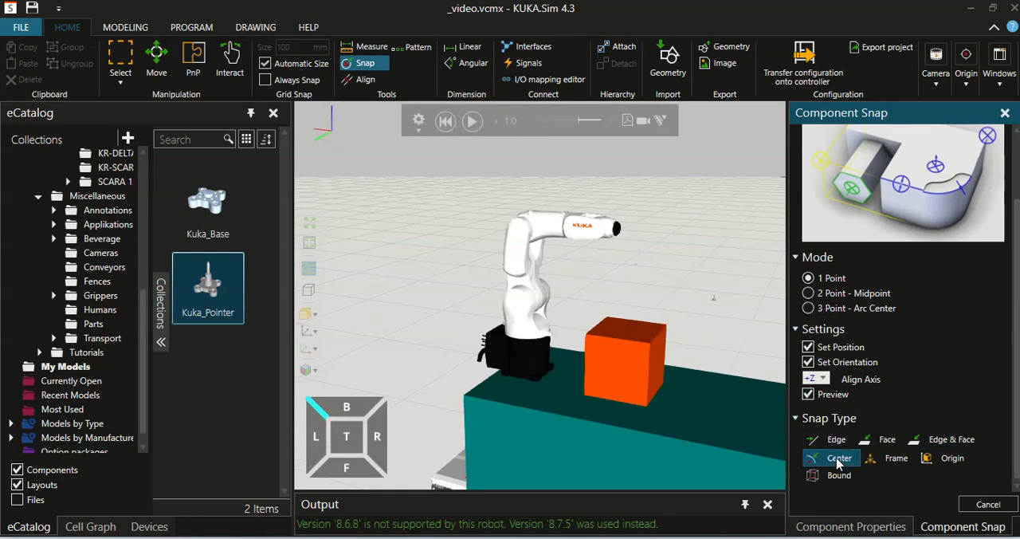
left_click(620, 230)
Examine from several angles how the tool base sits on the robot flange
right_click_drag(649, 259, 591, 265)
scroll(591, 265, "up", 5)
right_click_drag(673, 262, 673, 304)
scroll(673, 306, "up", 6)
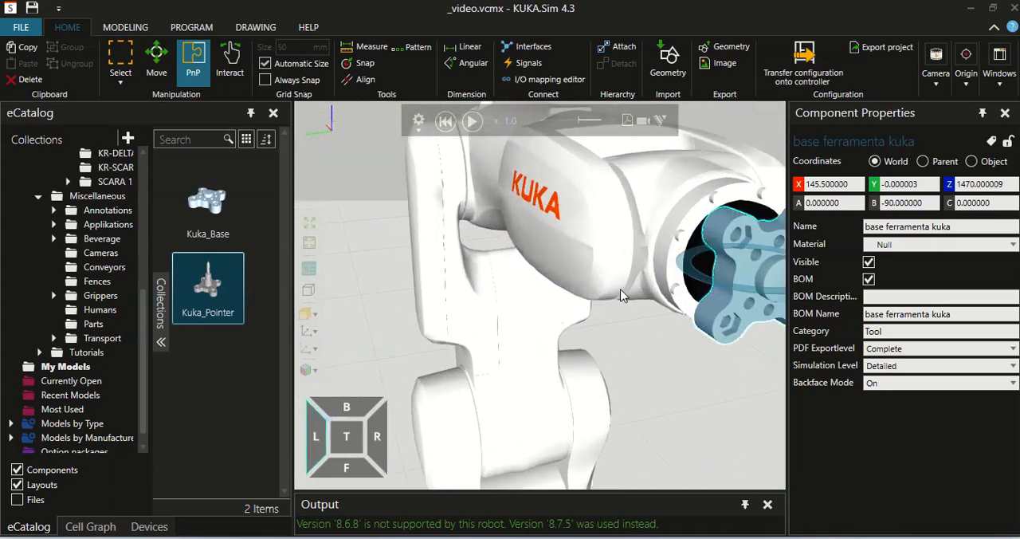
right_click_drag(634, 348, 646, 333)
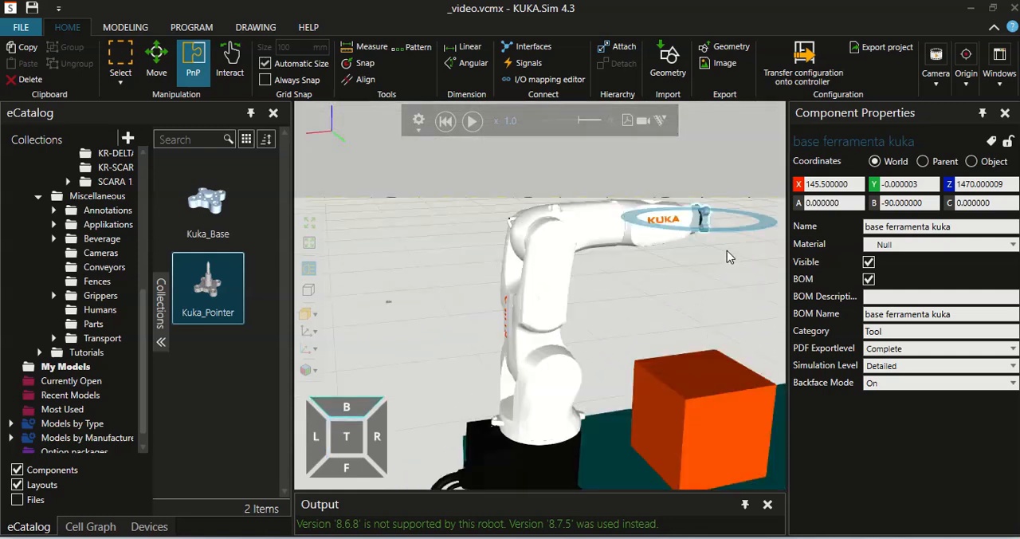
scroll(727, 253, "up", 5)
middle_click_drag(732, 282, 482, 338)
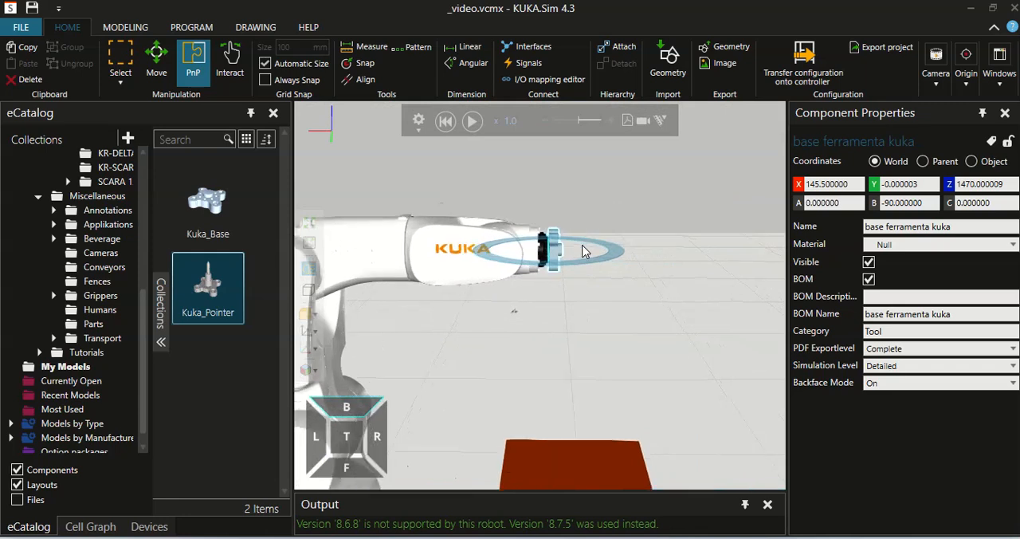
scroll(579, 252, "up", 4)
scroll(596, 253, "down", 4)
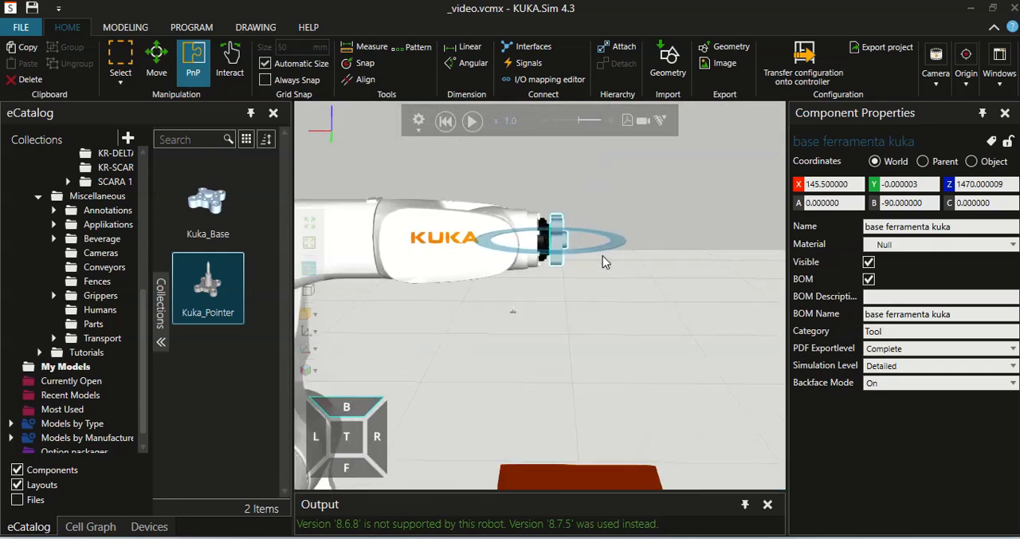
Snap puntero kuka onto an arc center of base ferramenta kuka on the flange, using 1 Point mode and Center snap type
scroll(602, 256, "down", 2)
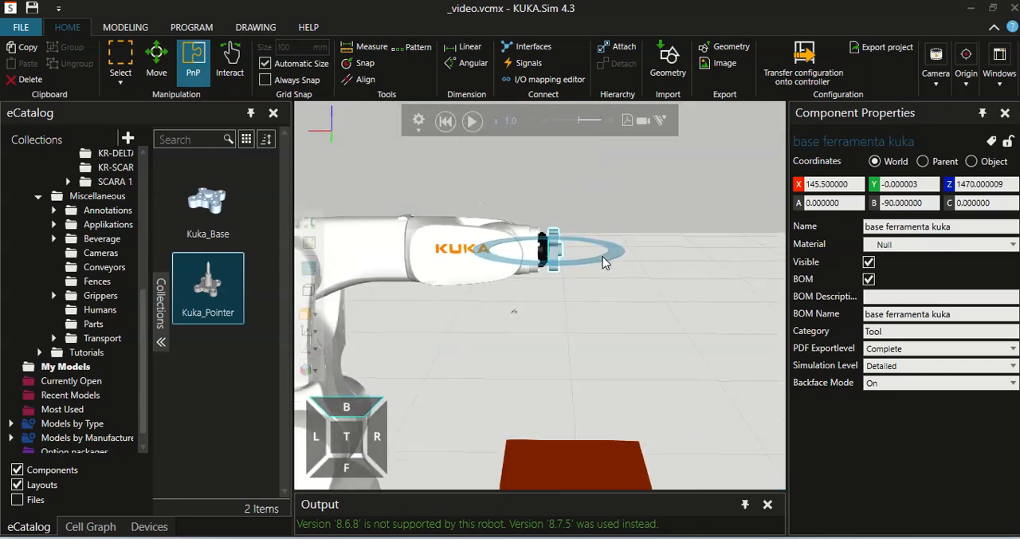
left_click(560, 315)
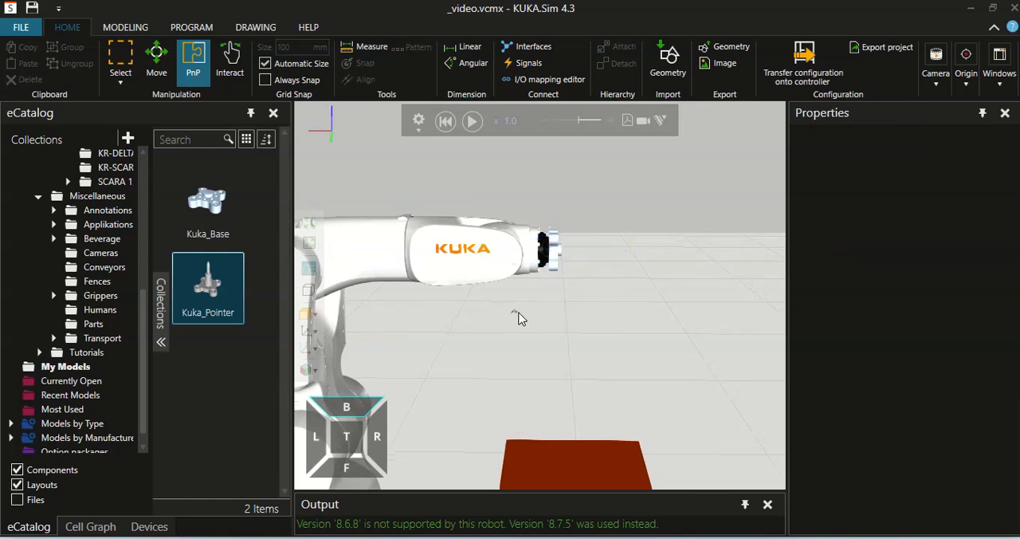
left_click(514, 313)
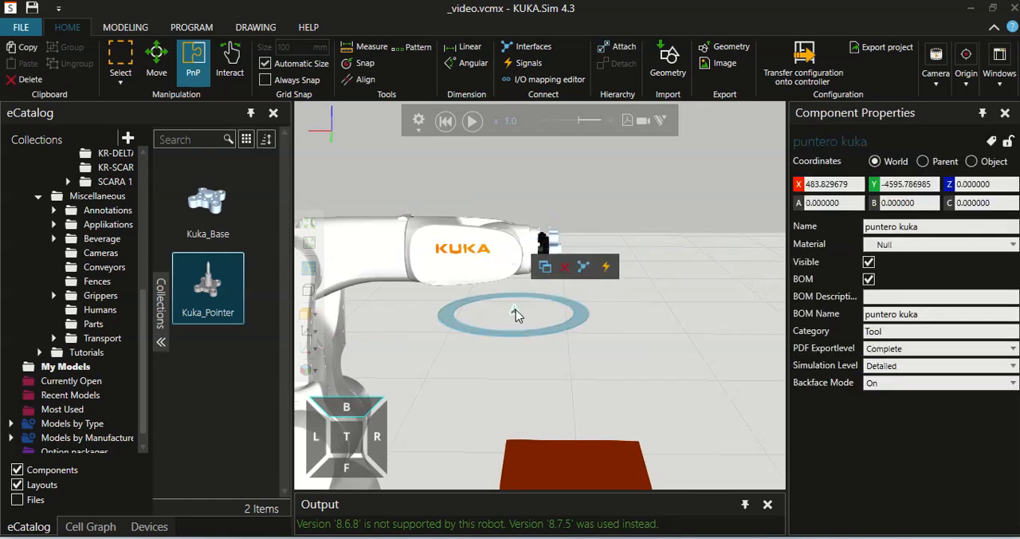
left_click_drag(516, 309, 619, 286)
left_click(363, 63)
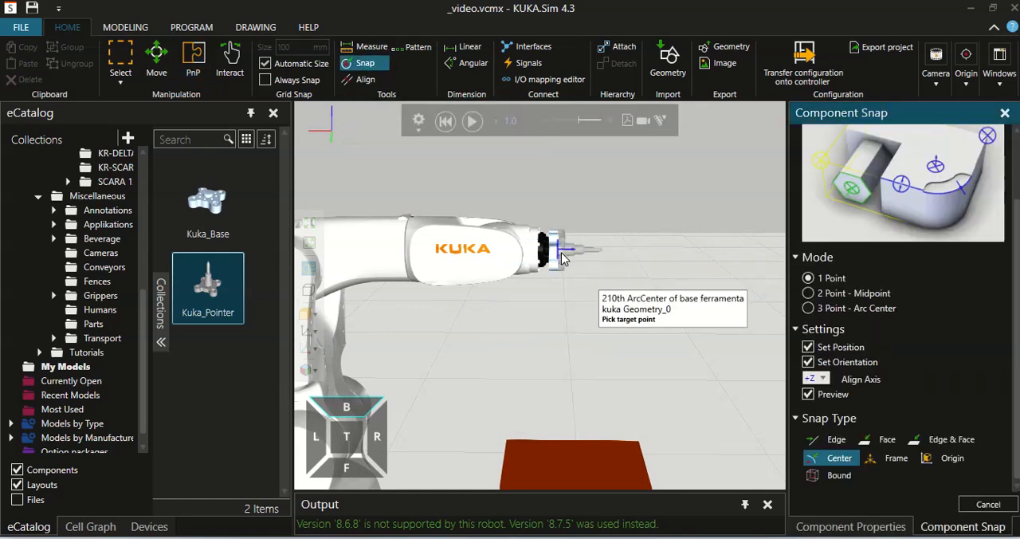
left_click(561, 257)
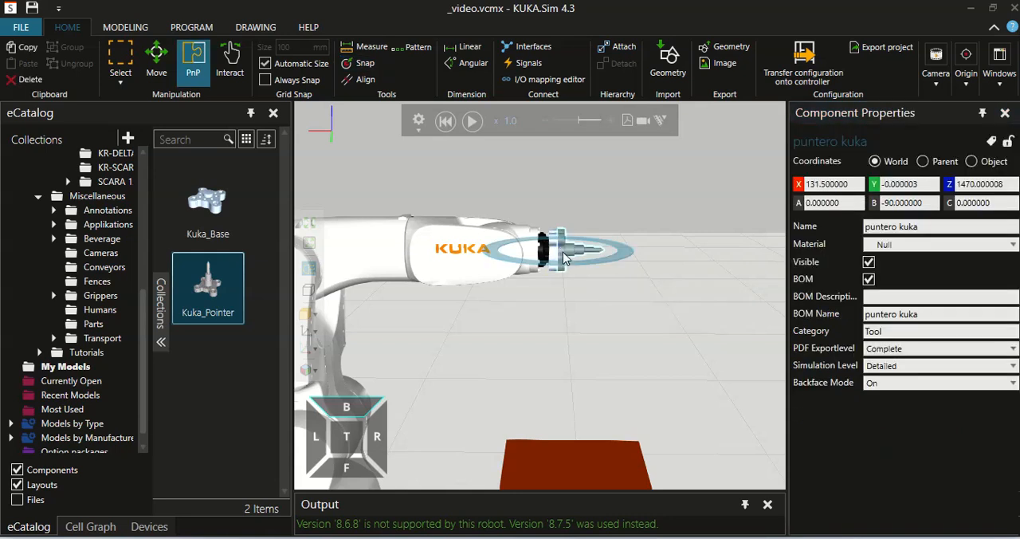
Attach base ferramenta kuka to the robot's A6 flange node as its parent
scroll(563, 257, "up", 3)
mouse_move(633, 265)
right_mouse_down()
mouse_move(581, 285)
mouse_move(570, 264)
mouse_move(512, 262)
mouse_move(645, 269)
mouse_move(637, 266)
right_mouse_up()
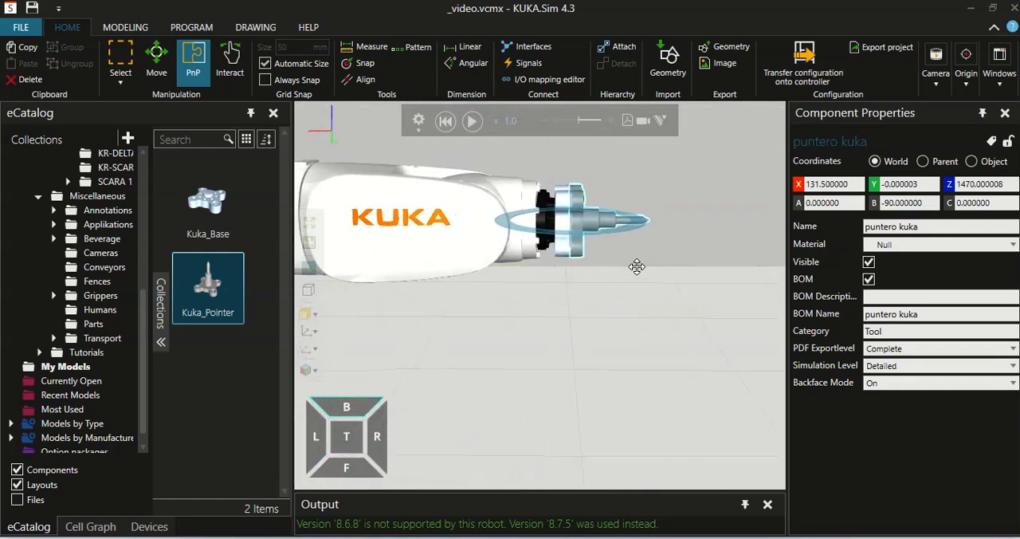
scroll(639, 269, "down", 5)
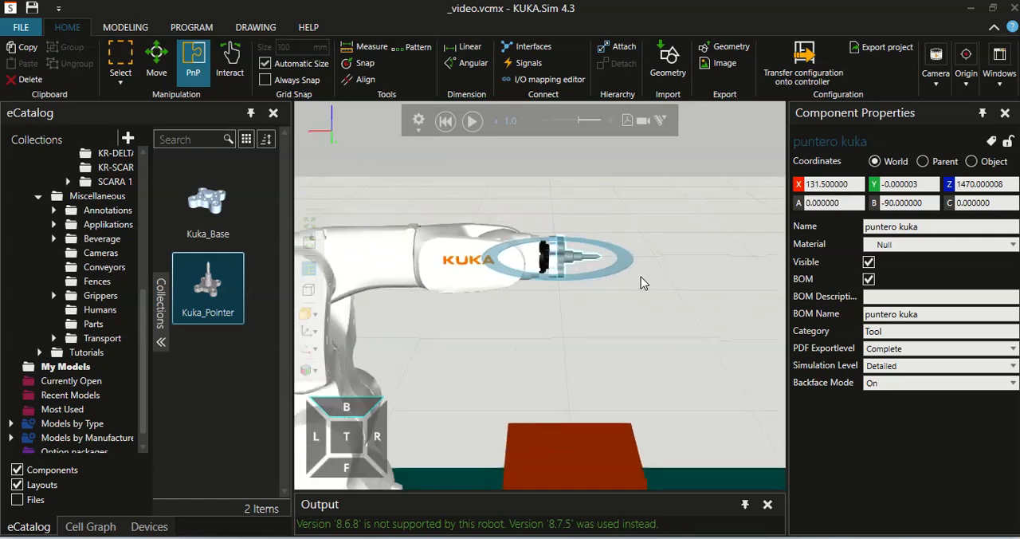
right_click_drag(625, 332, 624, 258)
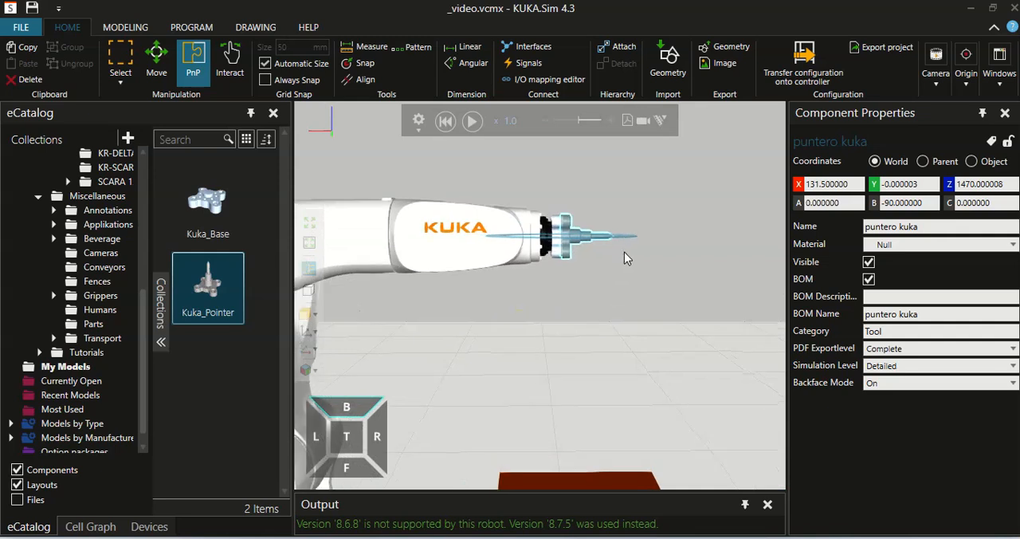
right_click_drag(652, 211, 658, 222)
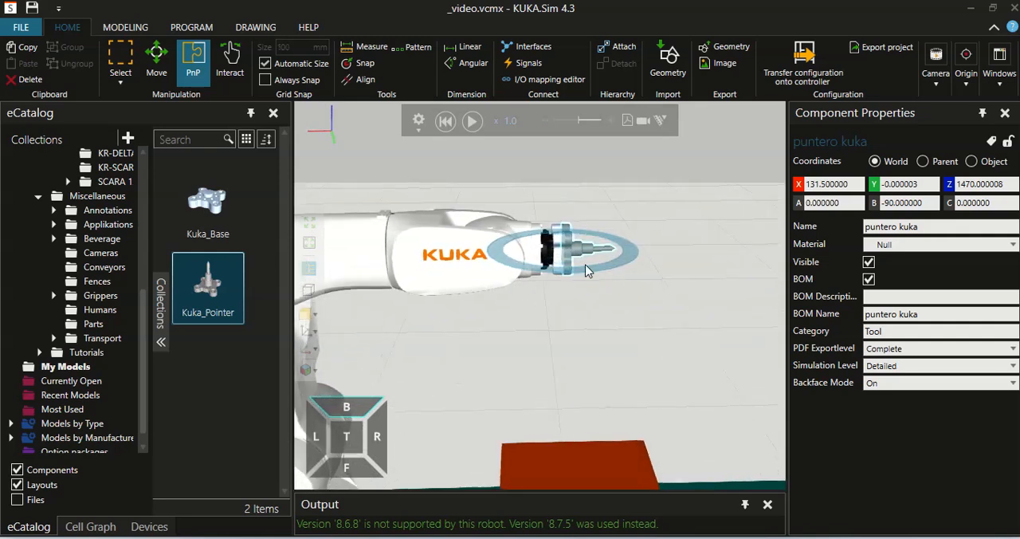
scroll(585, 265, "up", 1)
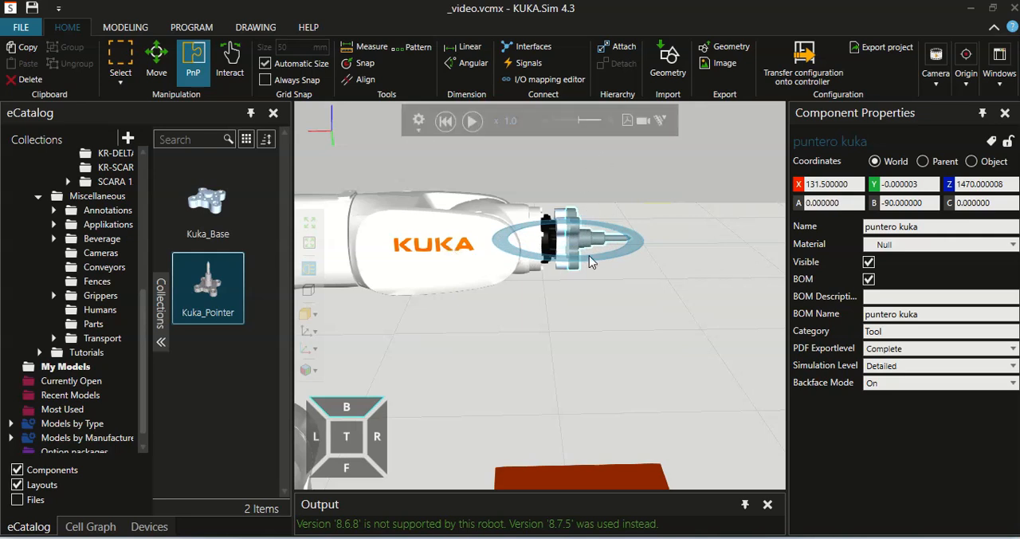
left_click(599, 333)
left_click(561, 257)
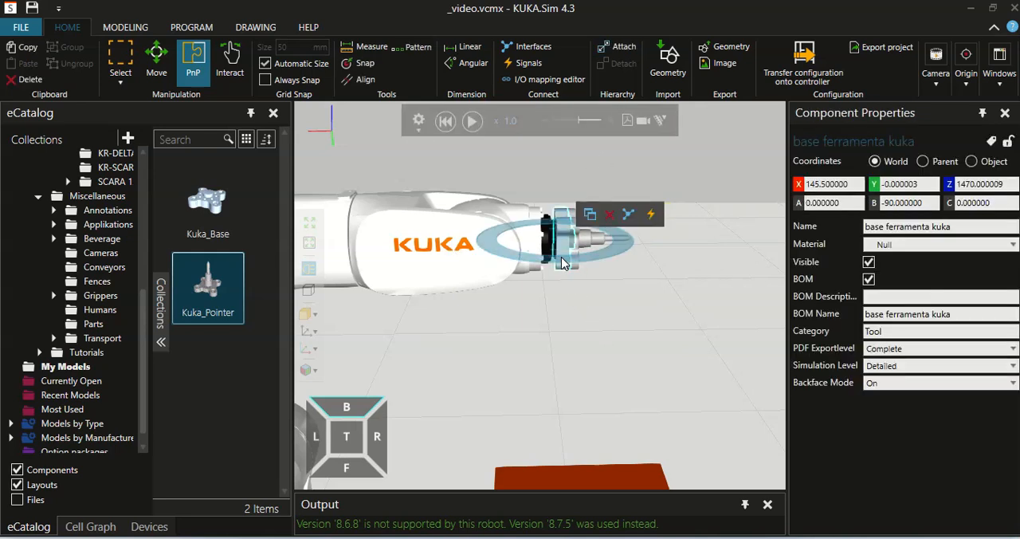
left_click(621, 47)
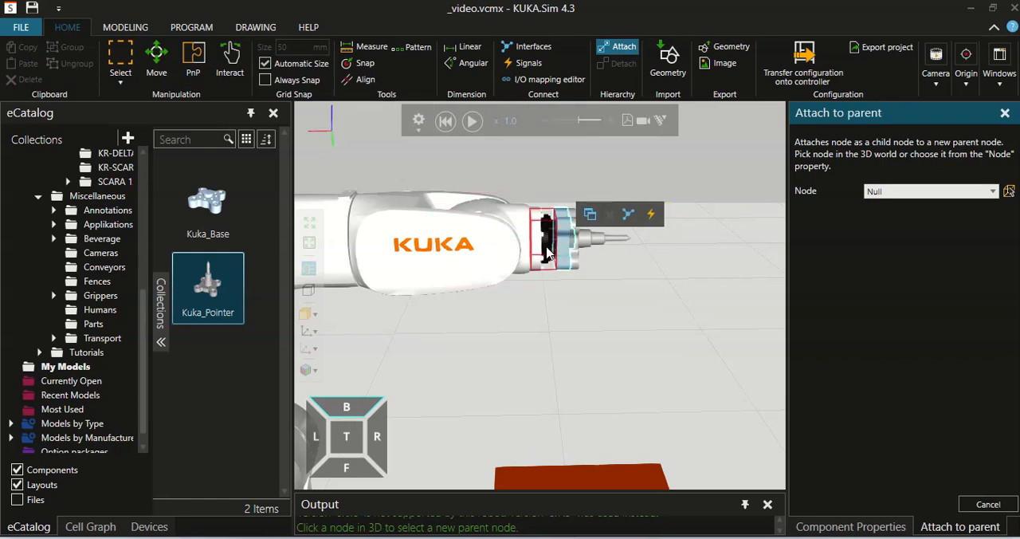
left_click(546, 253)
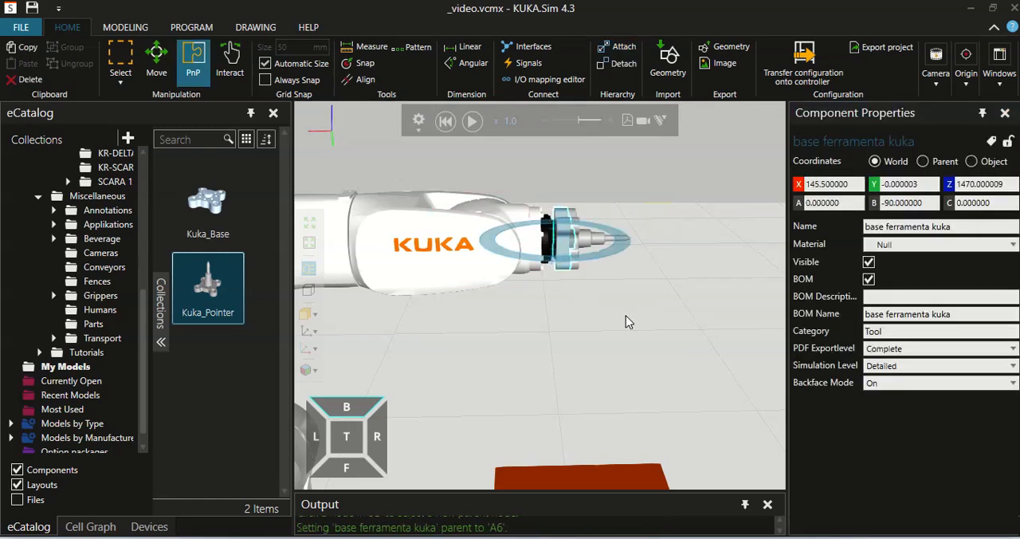
Attach puntero kuka to base ferramenta kuka as its parent node
left_click(576, 267)
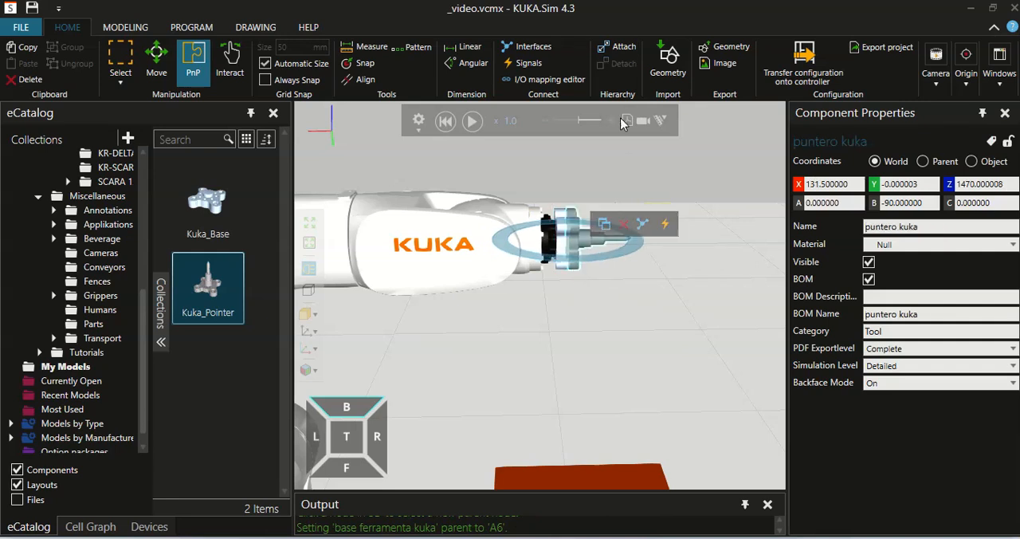
left_click(622, 50)
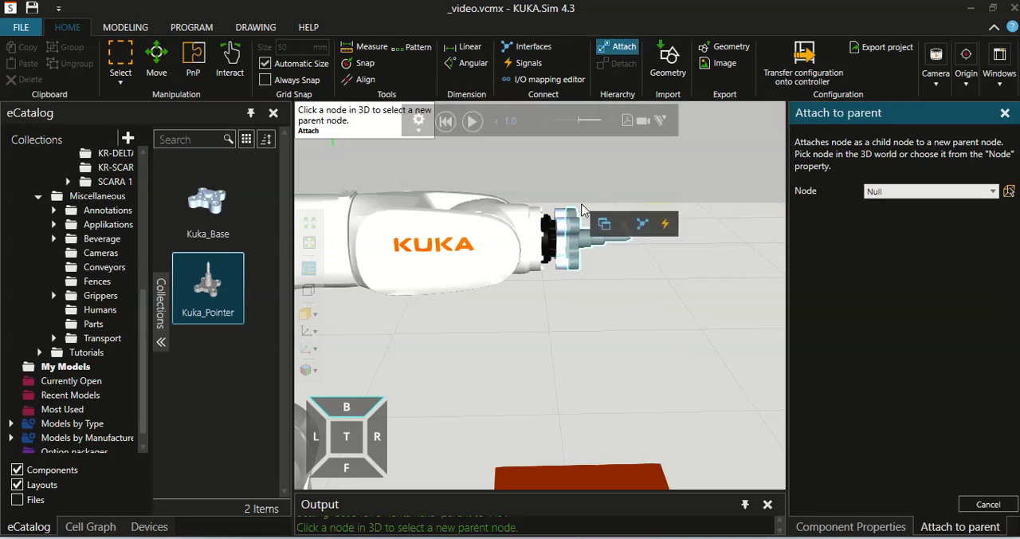
left_click(564, 264)
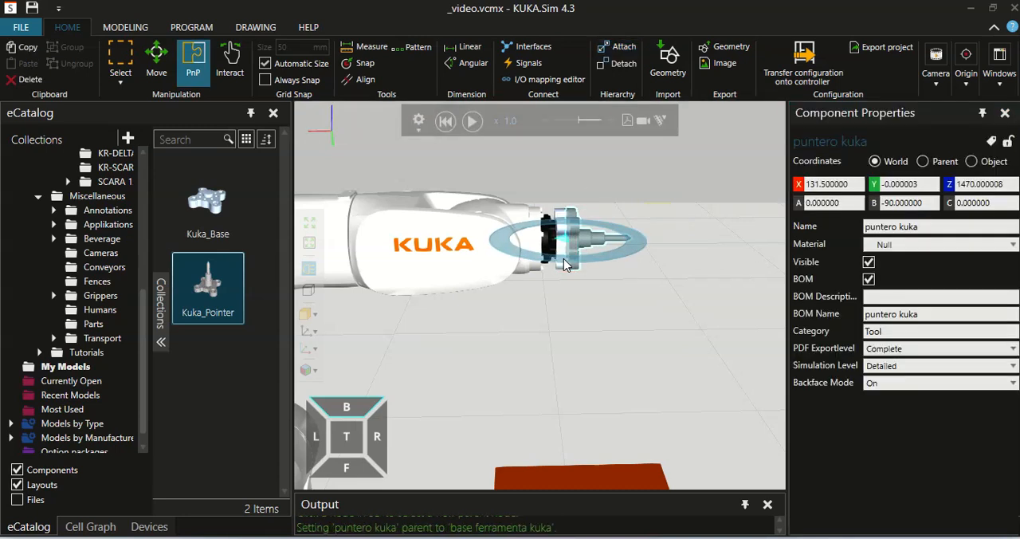
Jog the robot's arm and wrist joints interactively, bringing puntero kuka to about X 113, Y 7, Z 1530 with B about -57
scroll(638, 311, "down", 5)
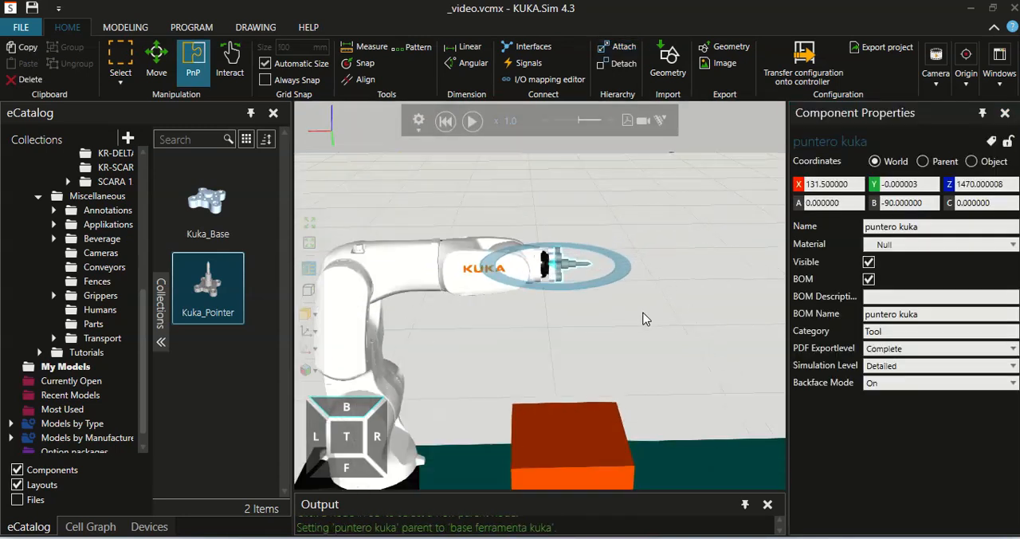
mouse_move(644, 323)
right_mouse_down()
mouse_move(656, 315)
mouse_move(642, 313)
right_mouse_up()
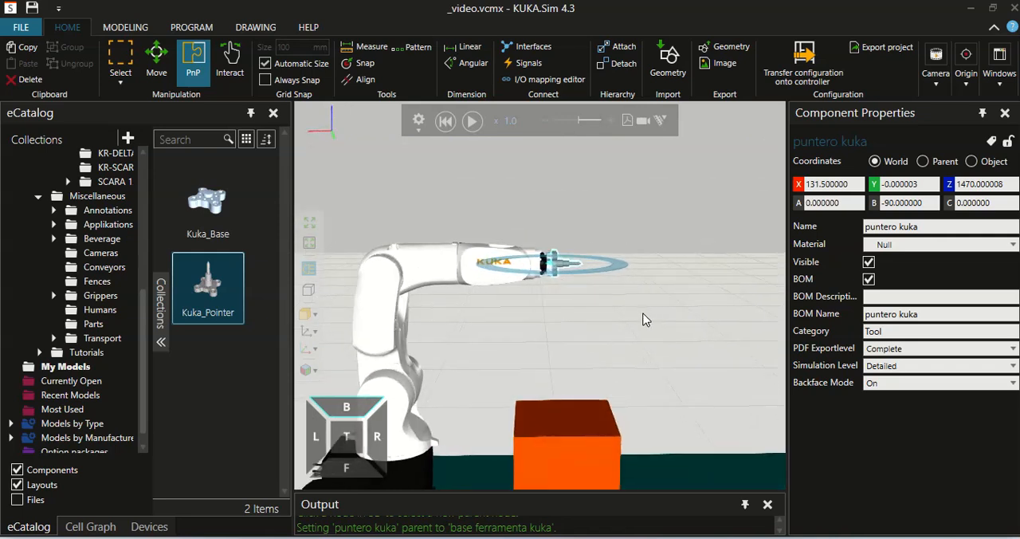
left_click(208, 80)
left_click(125, 27)
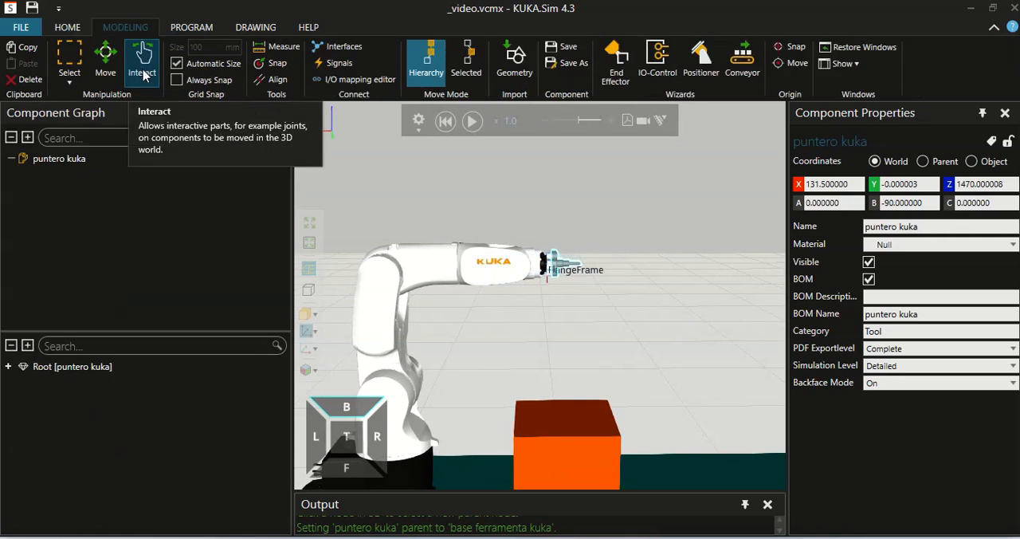
left_click(142, 62)
left_click_drag(413, 446, 449, 260)
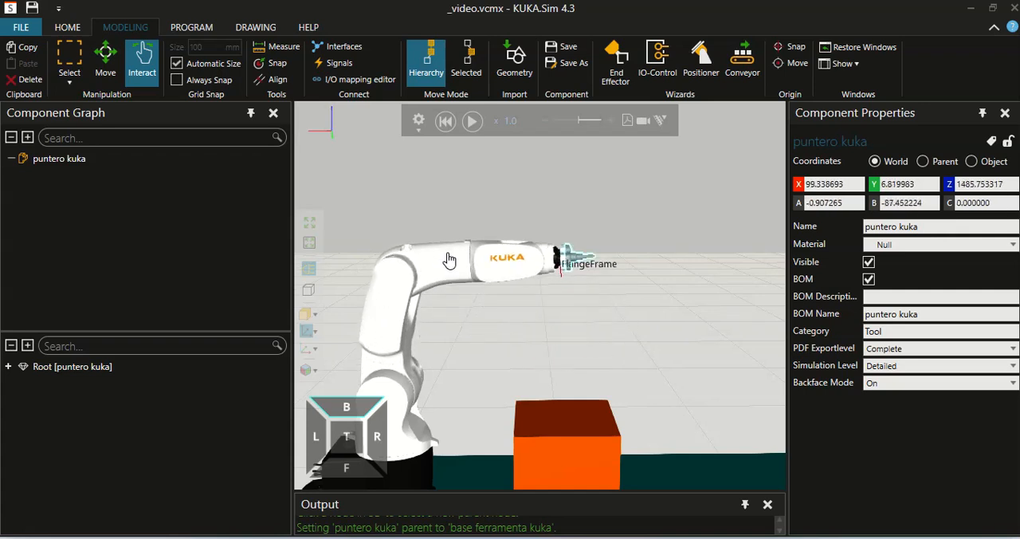
mouse_move(554, 269)
left_mouse_down()
mouse_move(558, 285)
mouse_move(560, 252)
left_mouse_up()
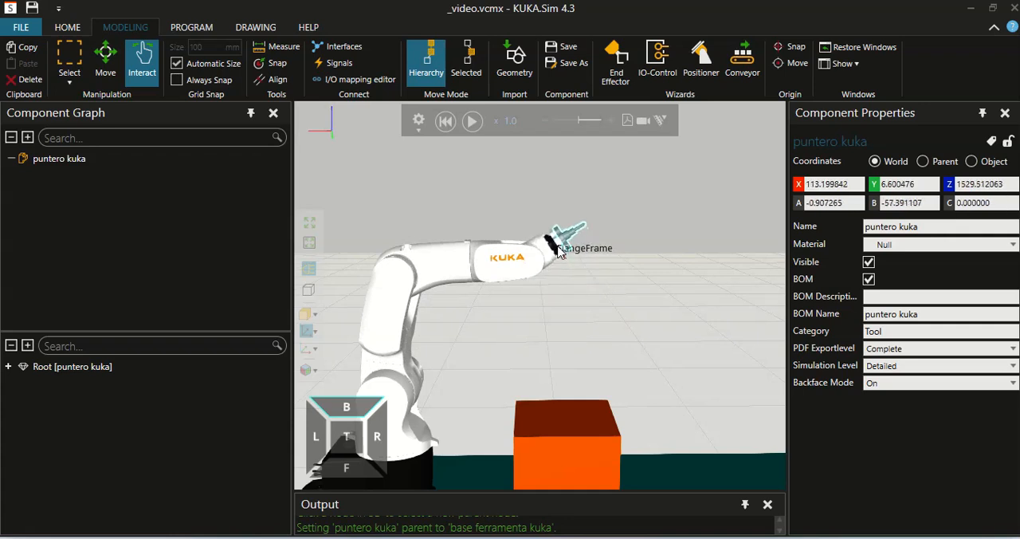